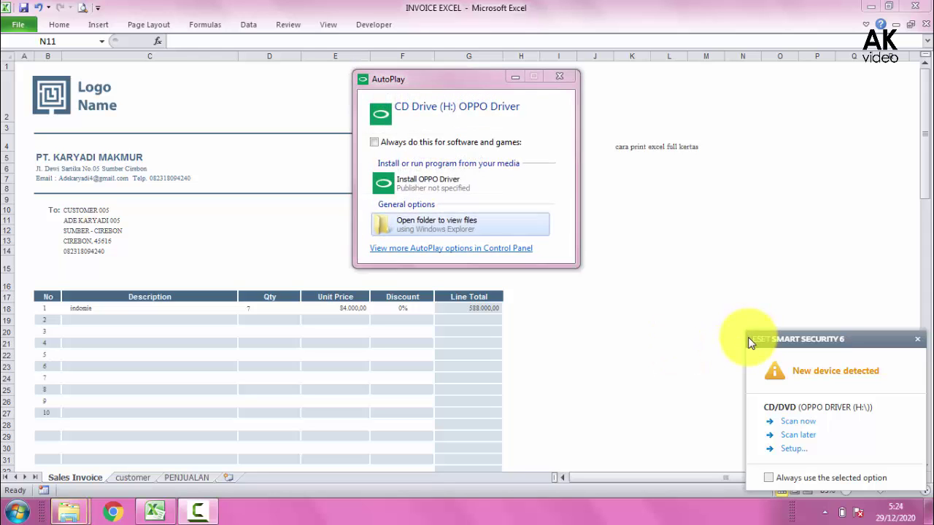
# Step: Dismiss the CD AutoPlay popup and the ESET new-device security notification
pyautogui.click(567, 81)
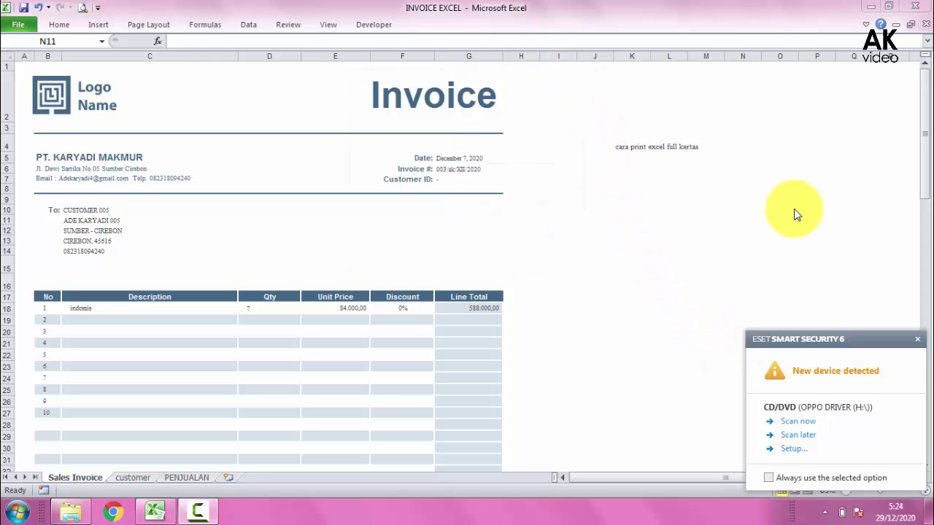
pyautogui.click(918, 343)
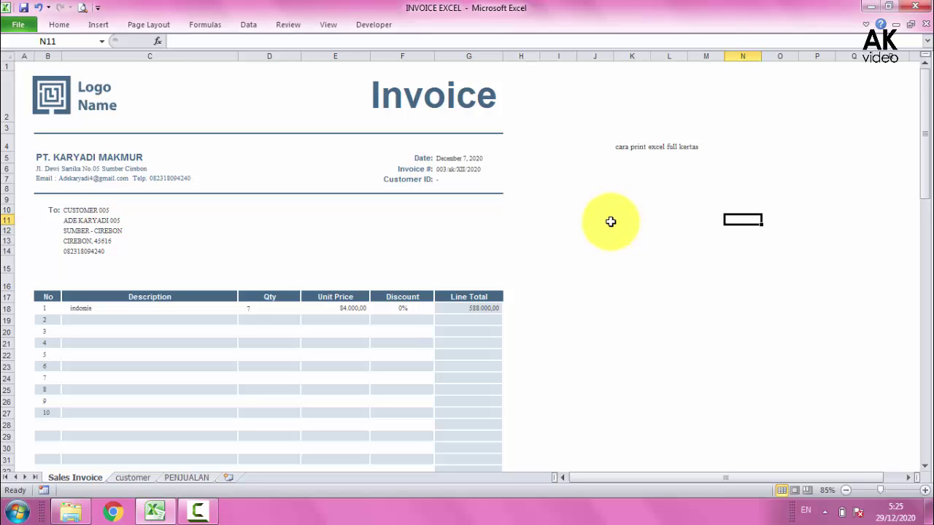
pyautogui.scroll(-3, 610, 221)
pyautogui.scroll(-2, 611, 221)
pyautogui.scroll(5, 611, 221)
# Step: Drag-select the invoice from row 1 to its footer to gauge its extent, then deselect it
pyautogui.moveTo(22, 65)
pyautogui.mouseDown()
pyautogui.moveTo(505, 165)
pyautogui.moveTo(503, 401)
pyautogui.mouseUp()
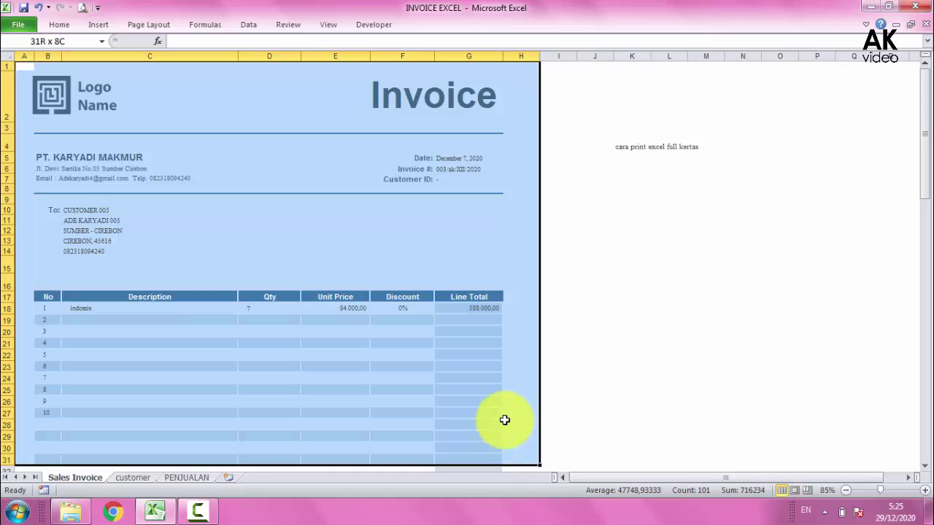
pyautogui.scroll(-4, 503, 401)
pyautogui.scroll(-2, 503, 401)
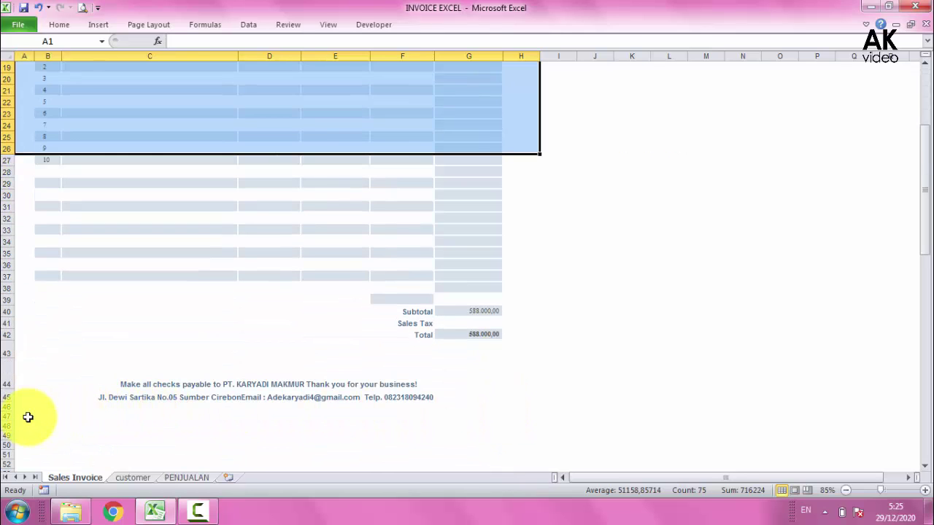
pyautogui.moveTo(27, 417)
pyautogui.mouseDown()
pyautogui.moveTo(515, 20)
pyautogui.moveTo(516, 29)
pyautogui.mouseUp()
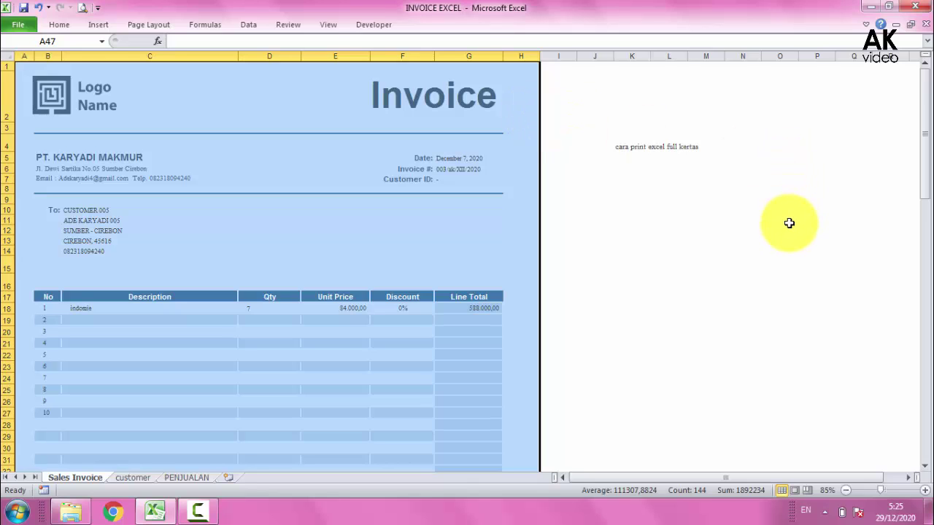
pyautogui.click(660, 266)
pyautogui.scroll(-2, 645, 272)
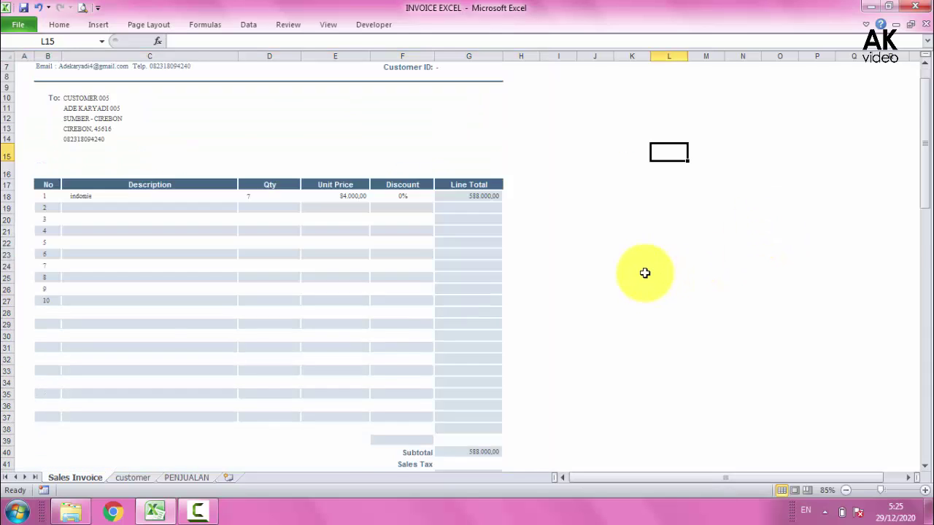
pyautogui.scroll(2, 645, 273)
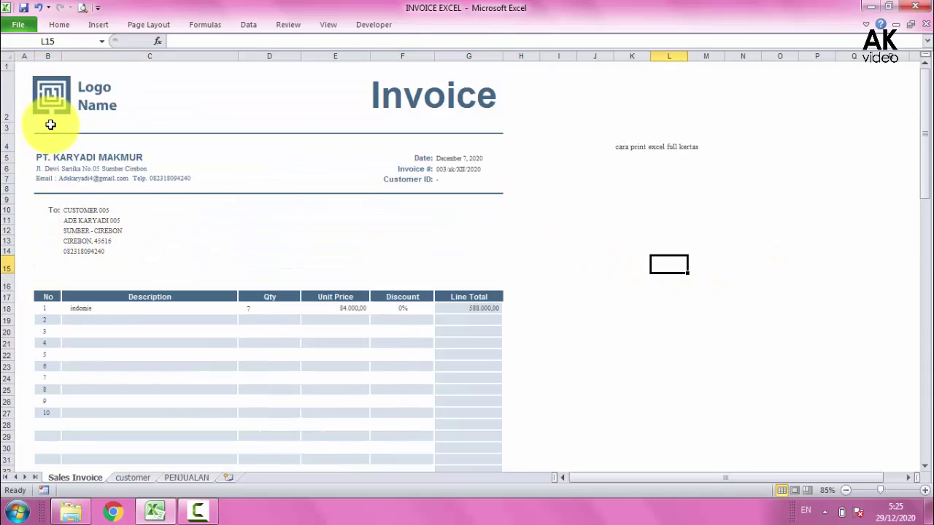
# Step: View the invoice's print preview, a blank A4 page, then return to the worksheet
pyautogui.click(20, 28)
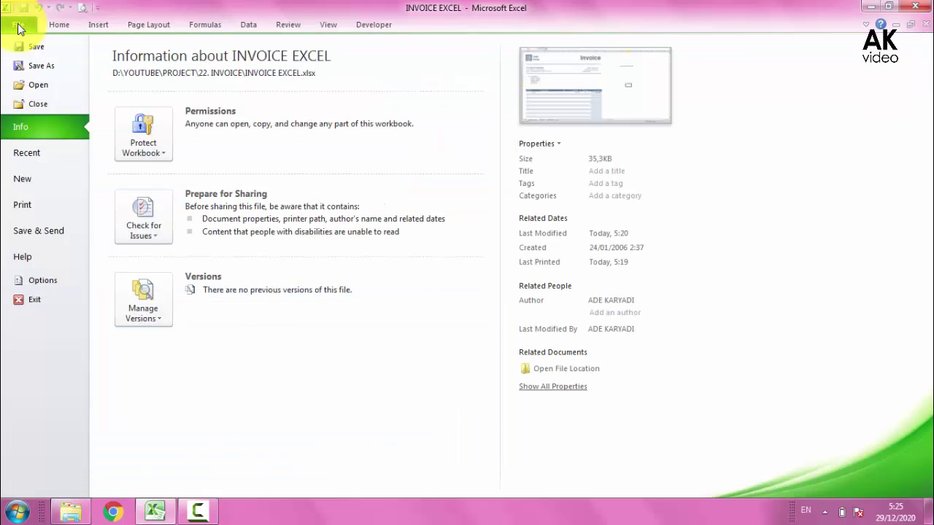
pyautogui.click(33, 206)
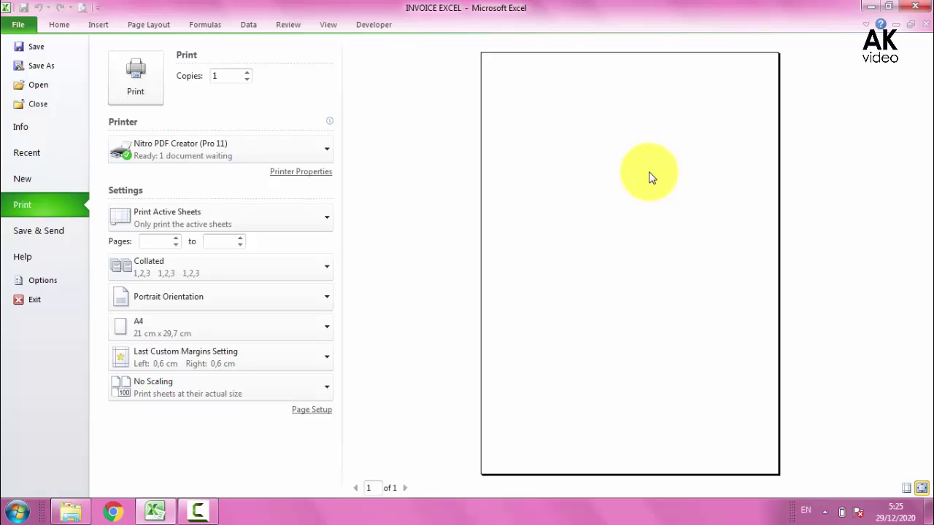
pyautogui.click(22, 25)
# Step: Select the invoice range A1:H46 and bring up the Page Layout ribbon
pyautogui.scroll(-10, 215, 316)
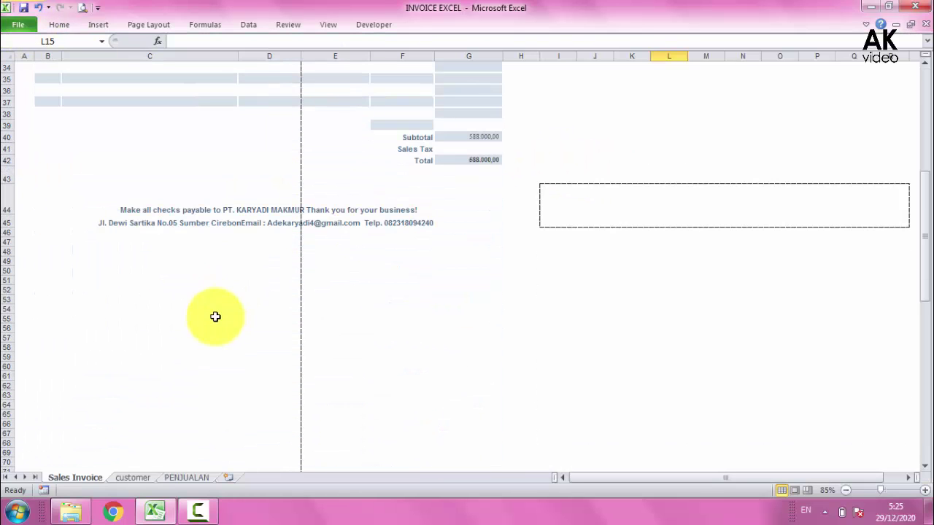
pyautogui.scroll(5, 494, 335)
pyautogui.scroll(5, 515, 337)
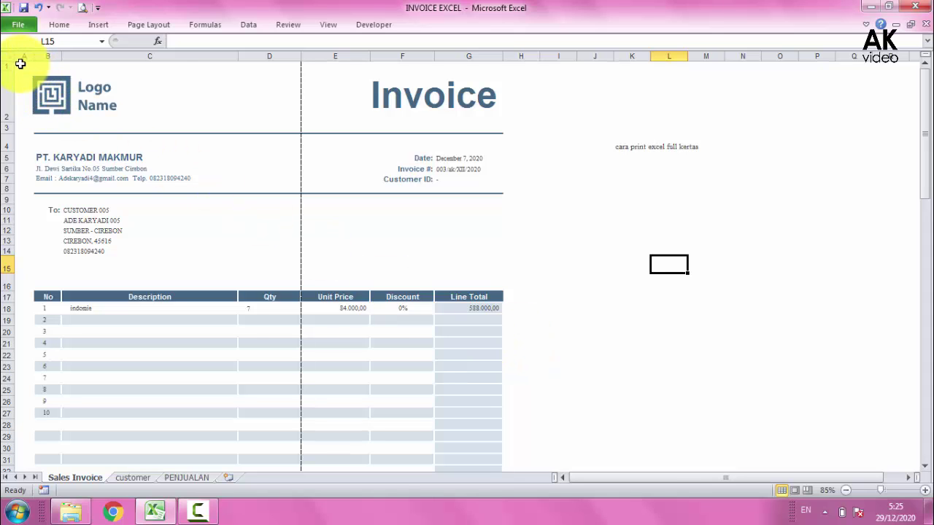
pyautogui.moveTo(21, 64); pyautogui.dragTo(530, 269)
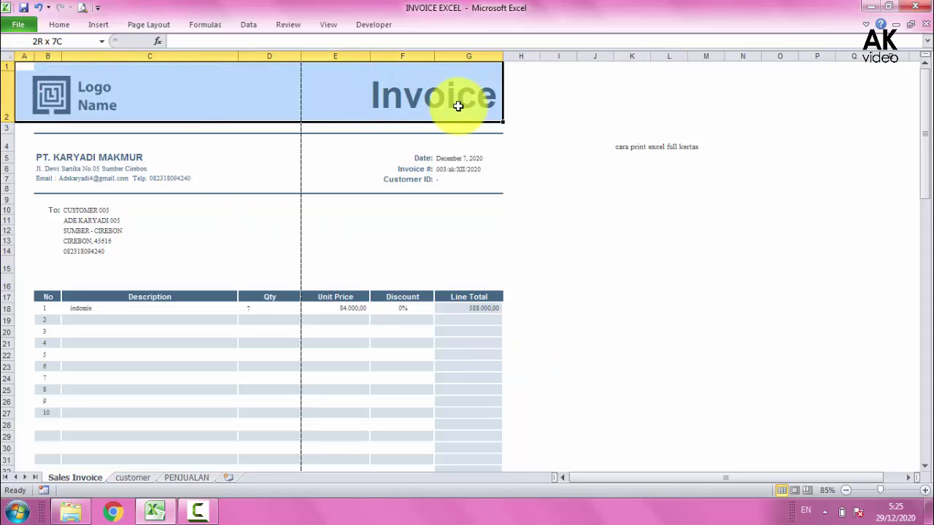
pyautogui.moveTo(529, 308)
pyautogui.mouseDown()
pyautogui.moveTo(475, 2)
pyautogui.moveTo(492, 105)
pyautogui.moveTo(503, 42)
pyautogui.moveTo(511, 178)
pyautogui.mouseUp()
pyautogui.scroll(13, 430, 277)
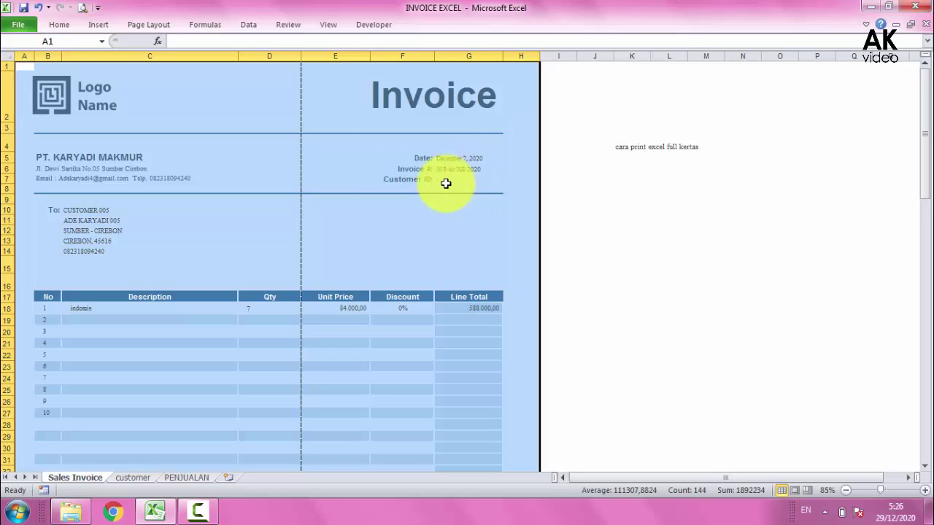
pyautogui.click(145, 28)
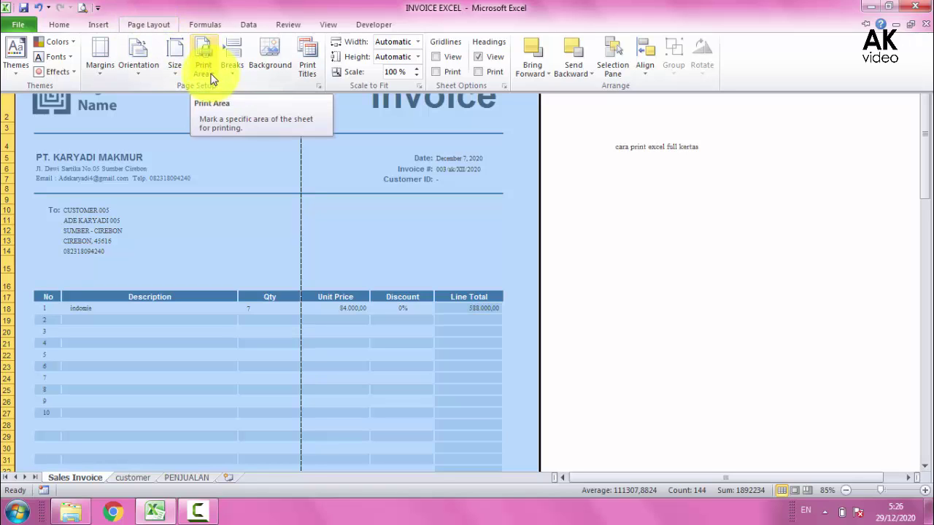
# Step: Set A1:H46 as the print area and check its dashed page boundary
pyautogui.click(212, 79)
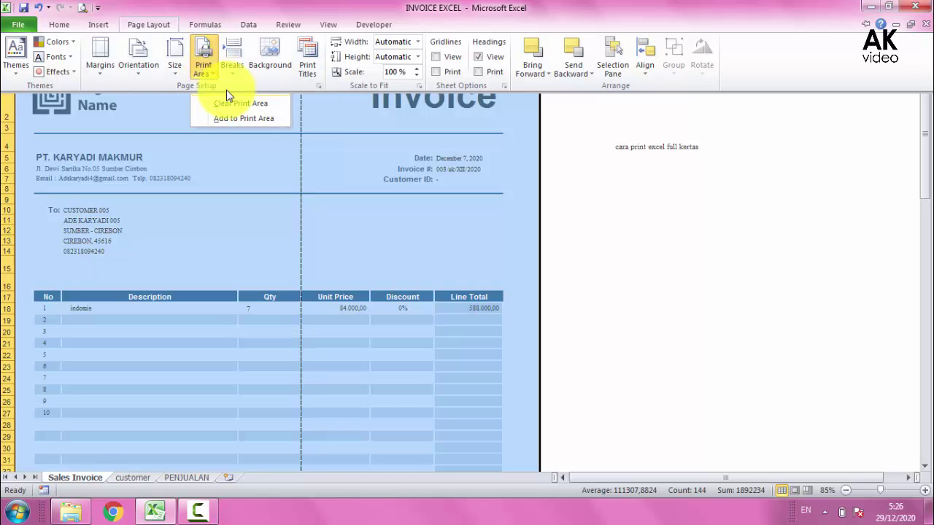
pyautogui.click(226, 89)
pyautogui.scroll(-5, 555, 217)
pyautogui.scroll(-2, 625, 221)
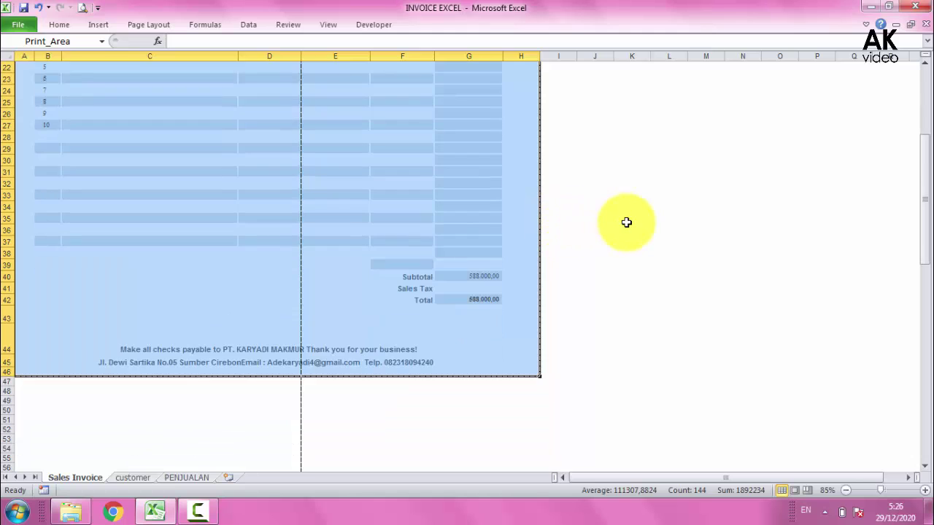
pyautogui.click(632, 217)
pyautogui.scroll(3, 232, 340)
pyautogui.scroll(4, 231, 341)
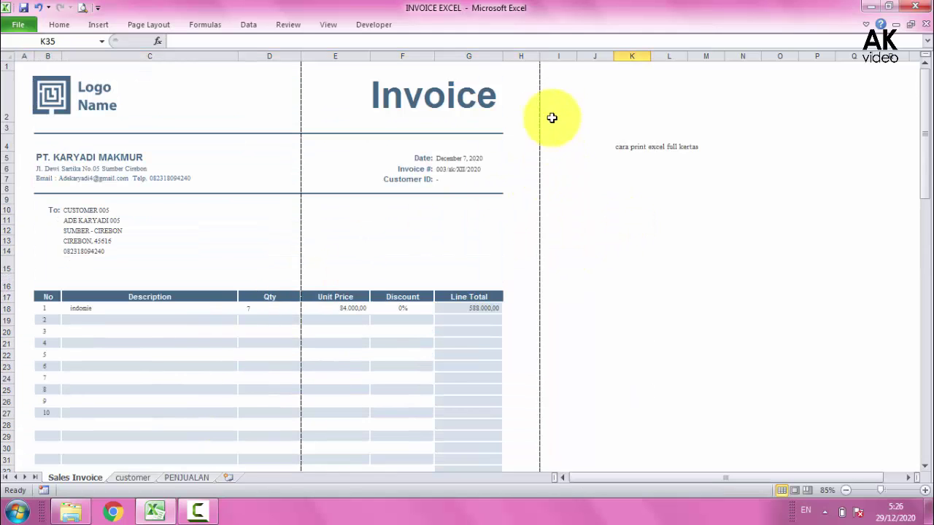
pyautogui.scroll(-7, 533, 219)
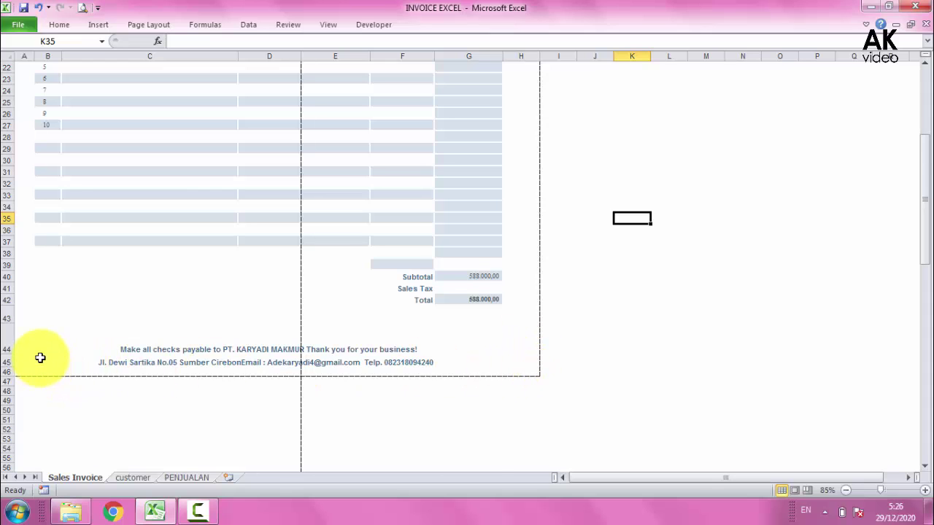
pyautogui.scroll(7, 40, 354)
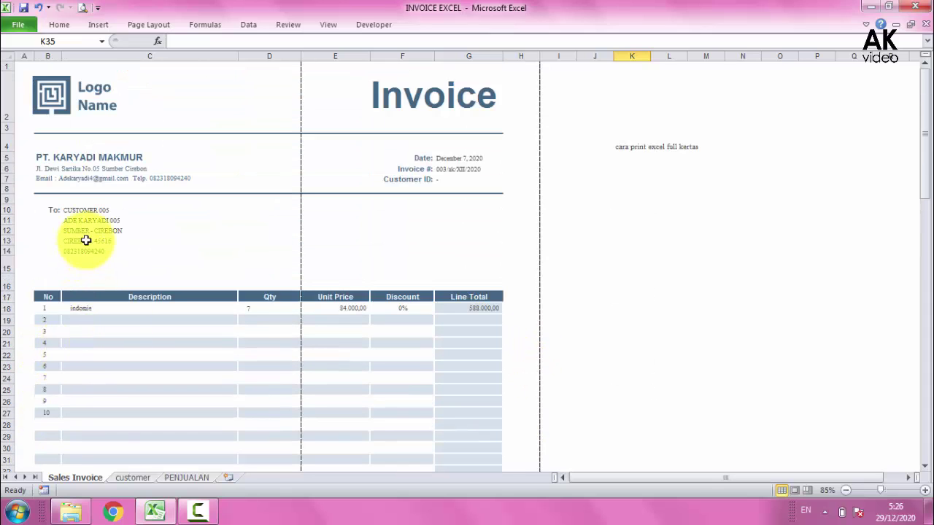
pyautogui.scroll(-5, 571, 257)
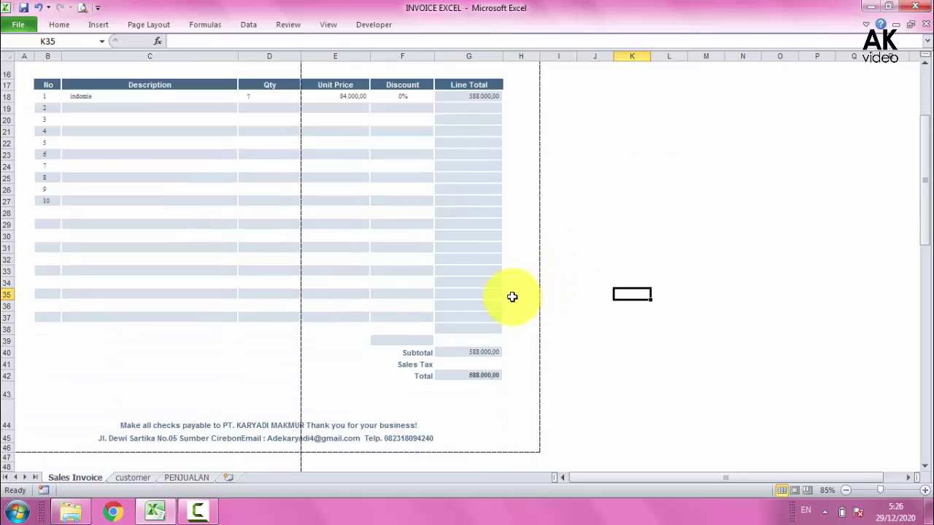
pyautogui.scroll(-3, 511, 296)
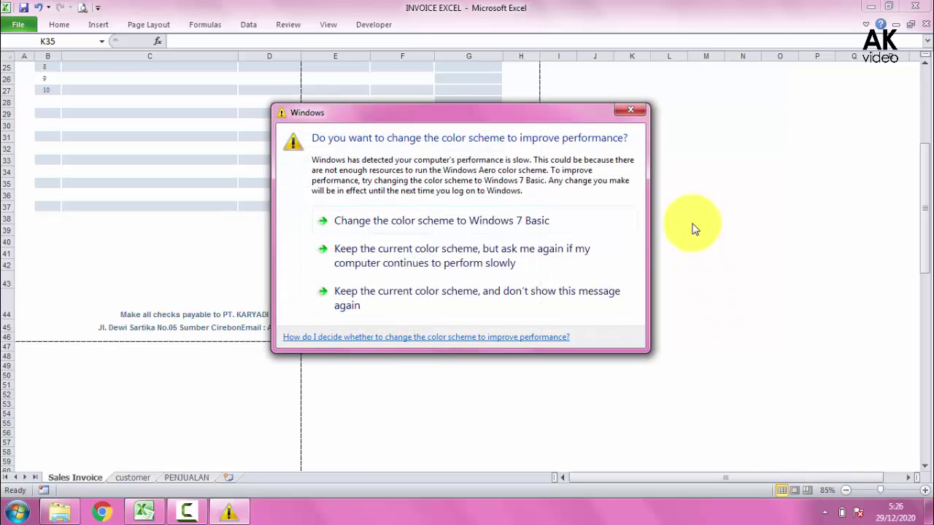
pyautogui.click(631, 110)
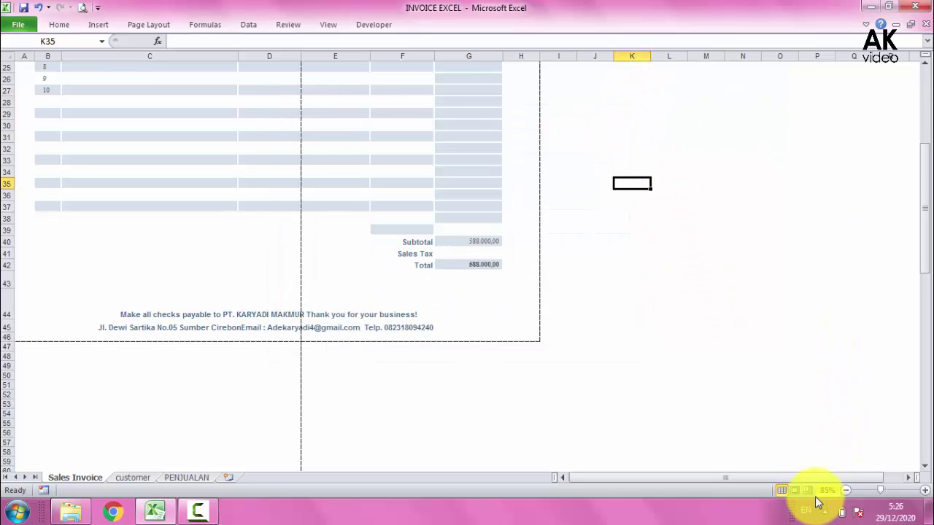
pyautogui.click(806, 490)
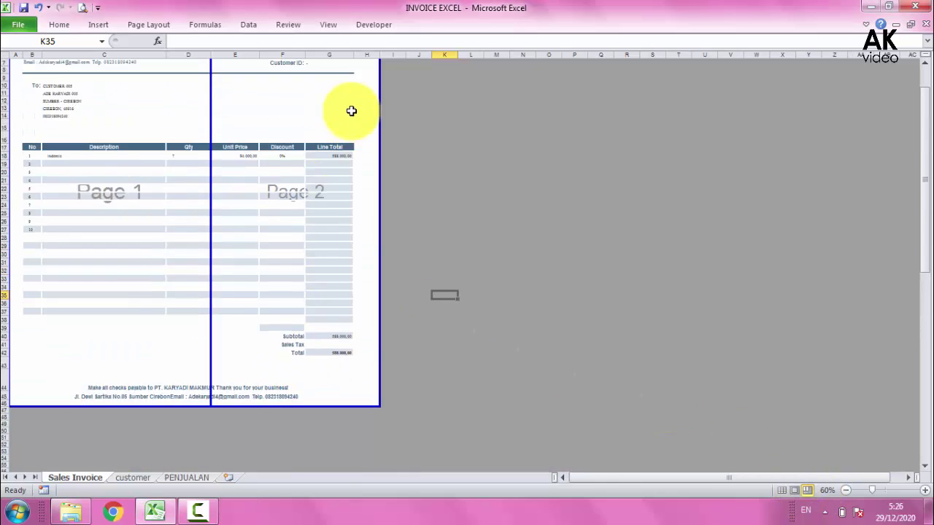
pyautogui.scroll(2, 351, 111)
pyautogui.click(471, 266)
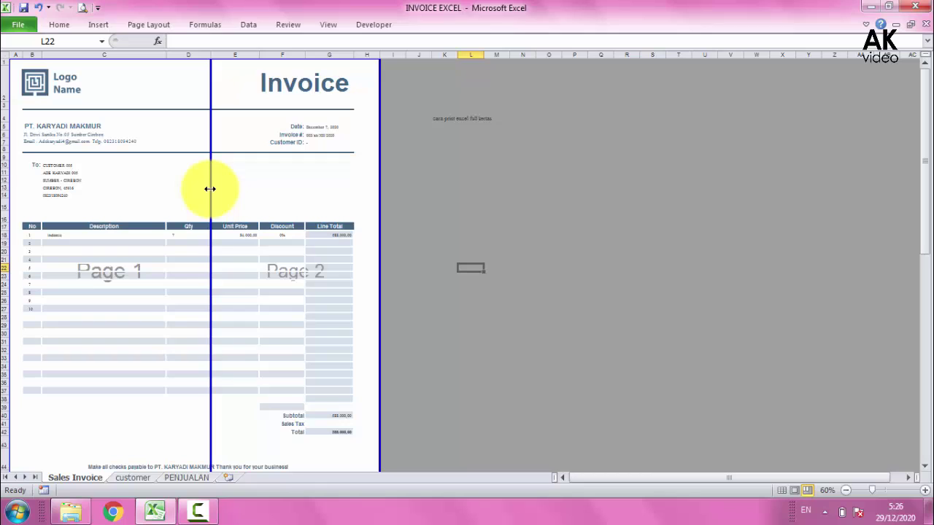
pyautogui.moveTo(209, 189); pyautogui.dragTo(385, 195)
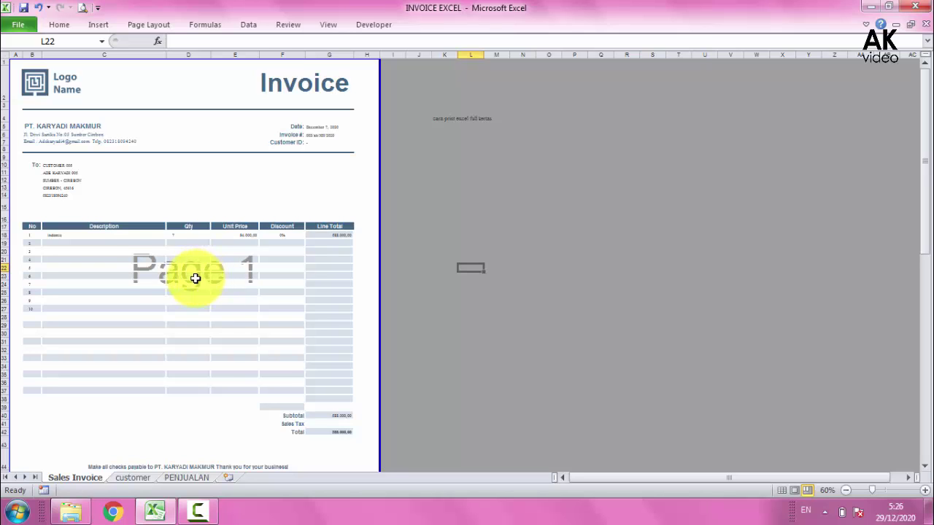
pyautogui.scroll(-5, 195, 280)
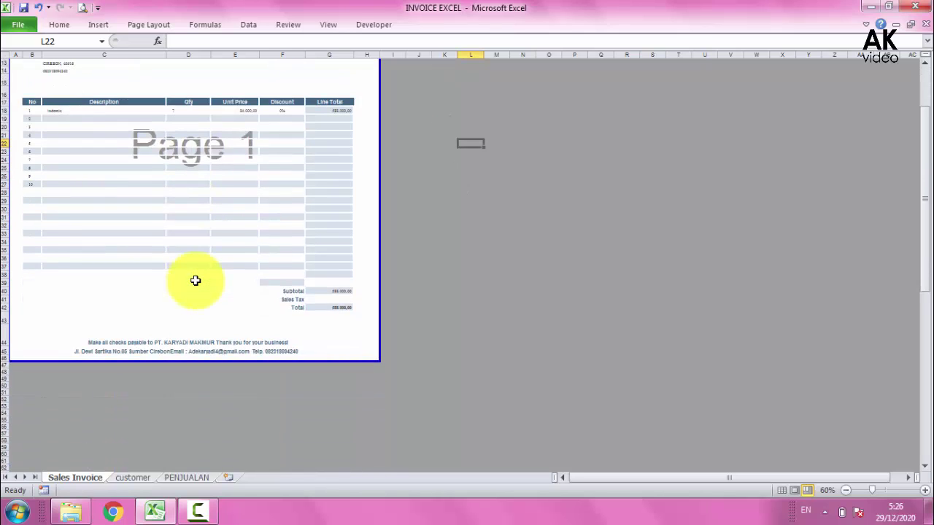
pyautogui.scroll(2, 194, 279)
pyautogui.scroll(3, 194, 279)
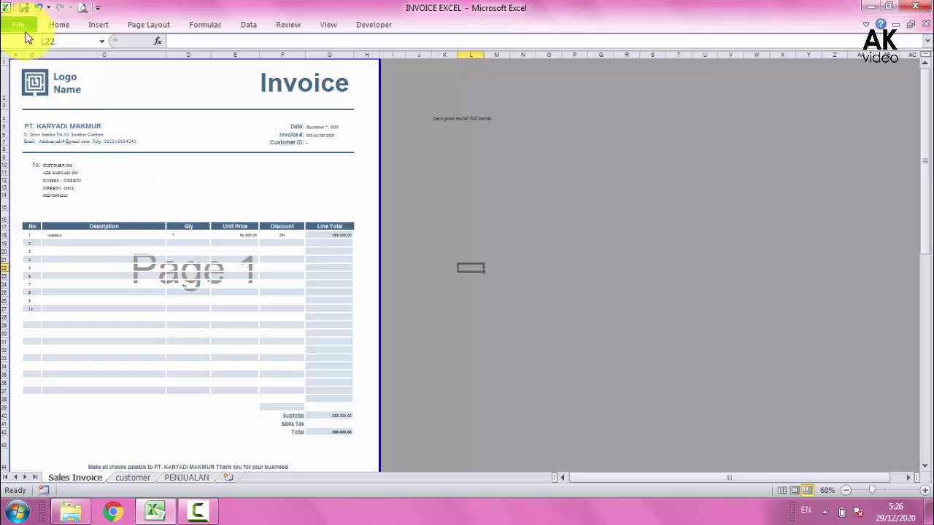
pyautogui.scroll(-6, 230, 184)
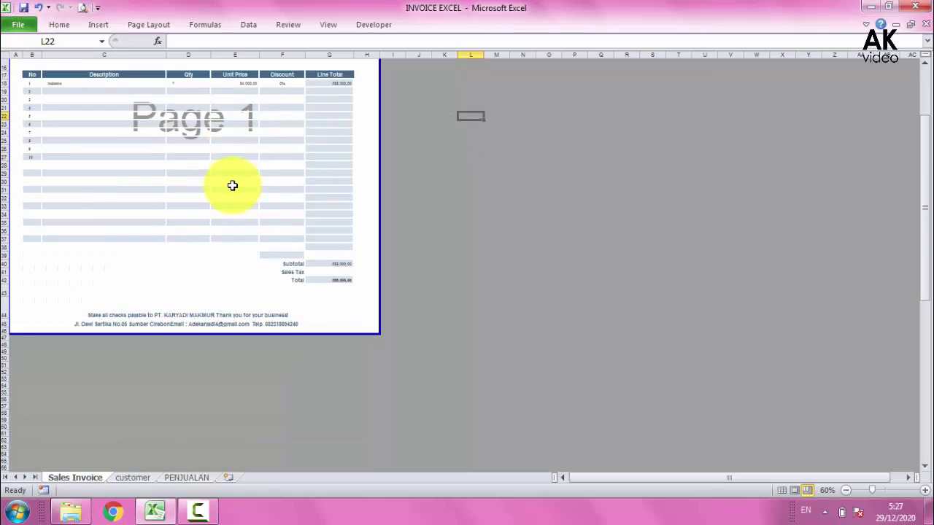
pyautogui.scroll(6, 232, 185)
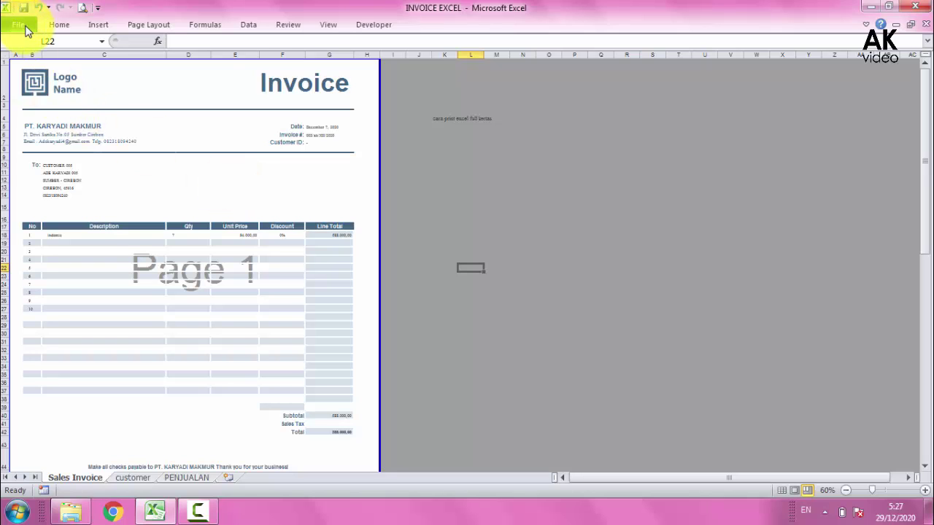
# Step: Open the File view to reach the invoice's print preview
pyautogui.click(27, 30)
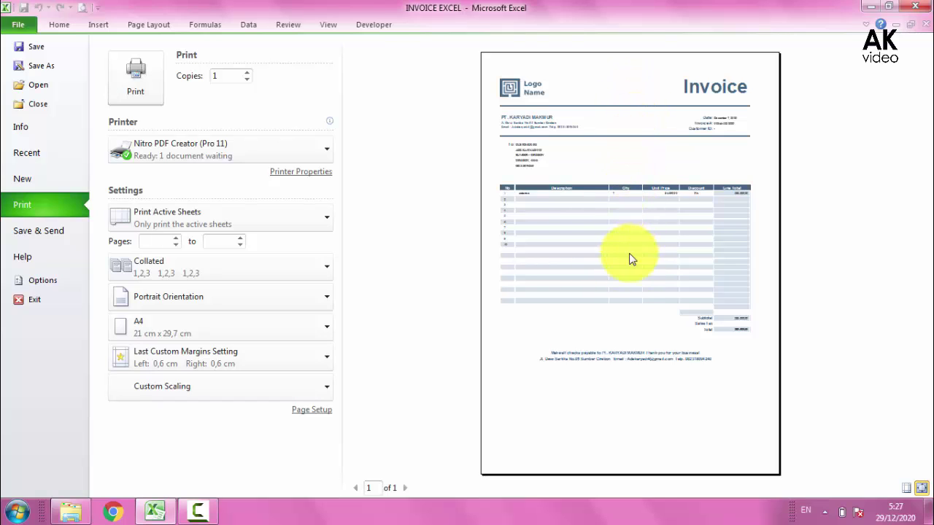
# Step: In Page Setup, scale the invoice to fit 1 page wide by 1 page tall
pyautogui.click(311, 411)
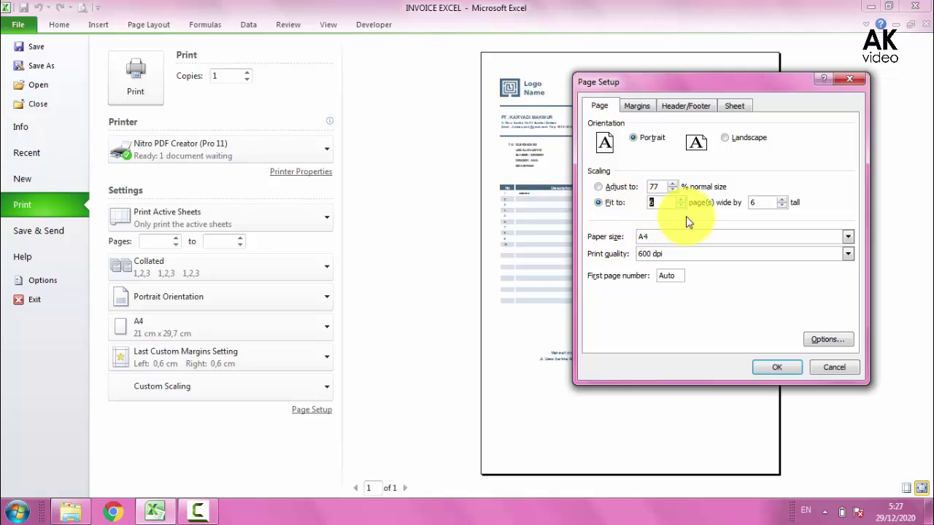
pyautogui.write('1')
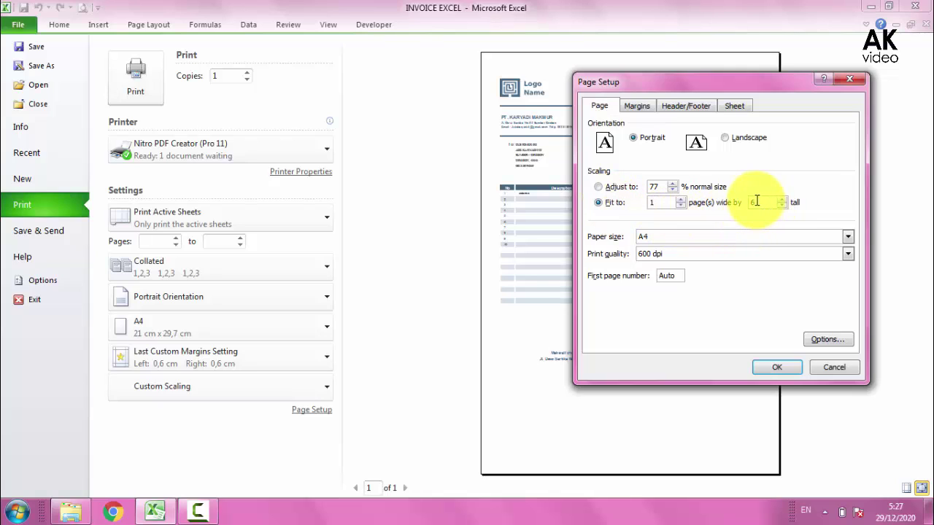
pyautogui.write('1')
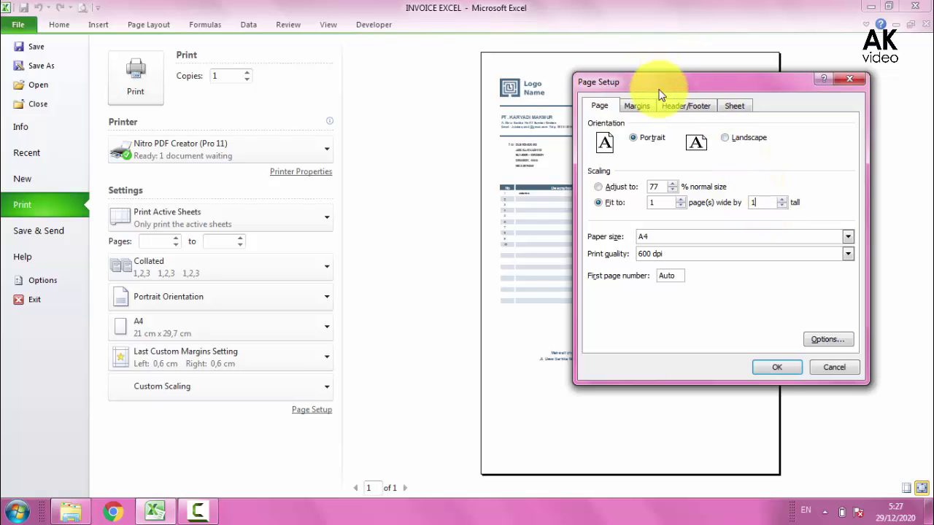
pyautogui.moveTo(654, 80)
pyautogui.mouseDown()
pyautogui.moveTo(323, 122)
pyautogui.moveTo(249, 90)
pyautogui.mouseUp()
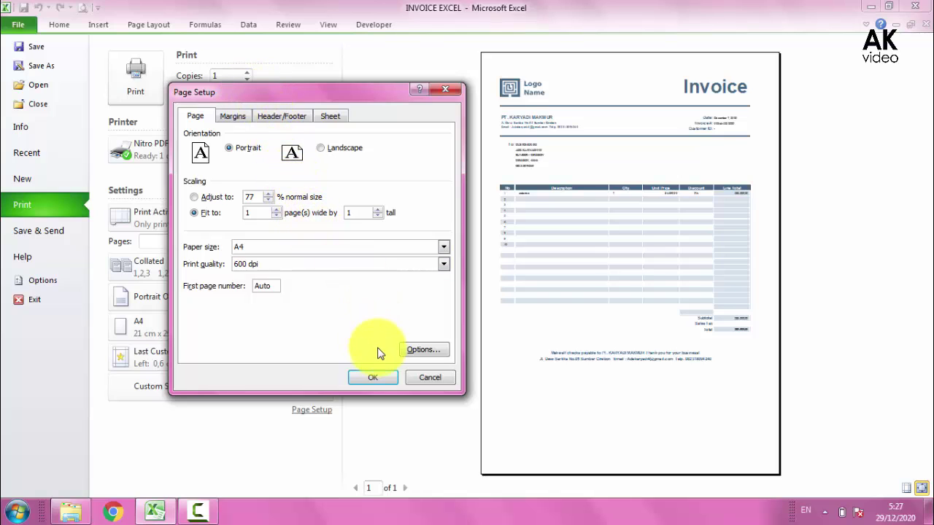
# Step: Set the left and right margins to 0,1, top to 0,3 and header to 0
pyautogui.click(233, 119)
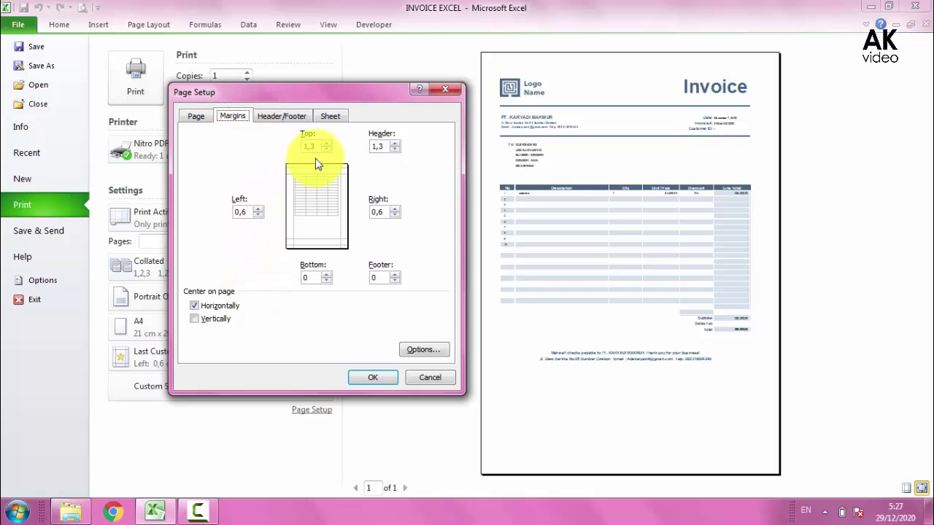
pyautogui.click(258, 214)
pyautogui.press('Tab')
pyautogui.write('0,1')
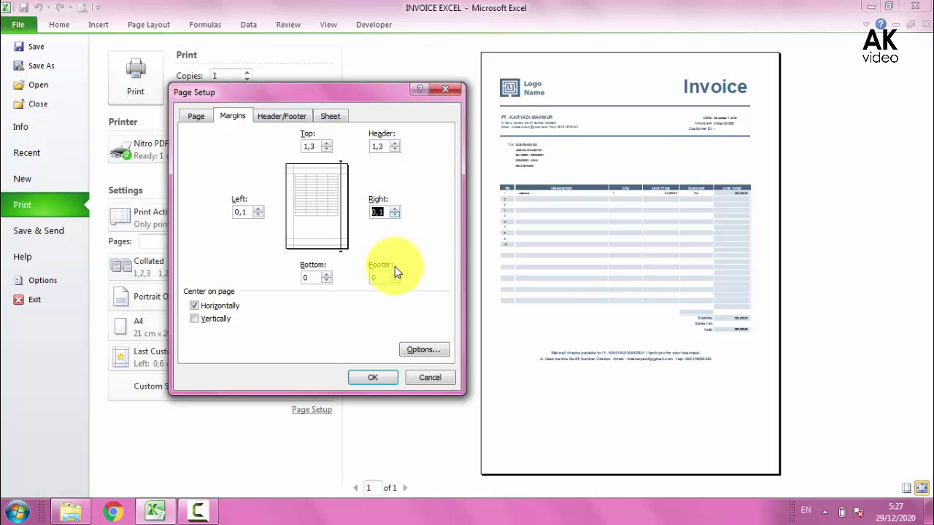
pyautogui.click(327, 151)
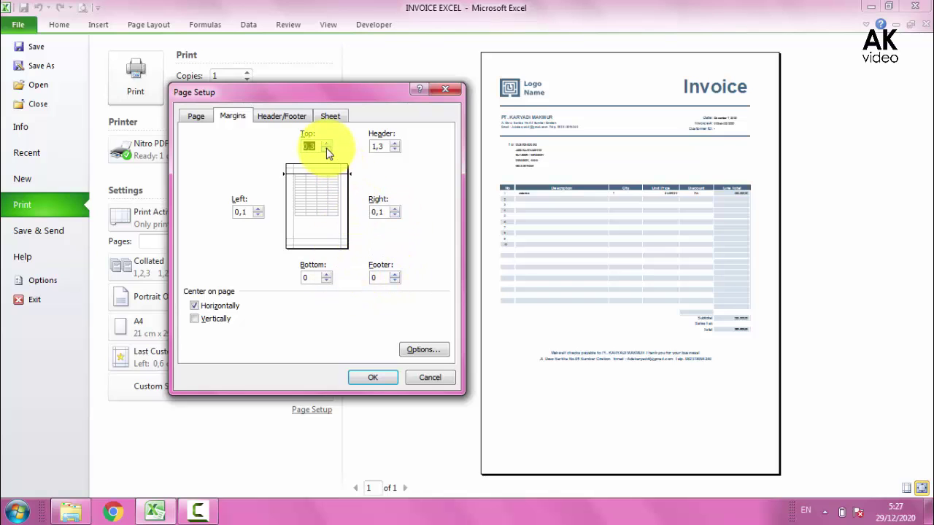
pyautogui.click(395, 150)
pyautogui.click(394, 149)
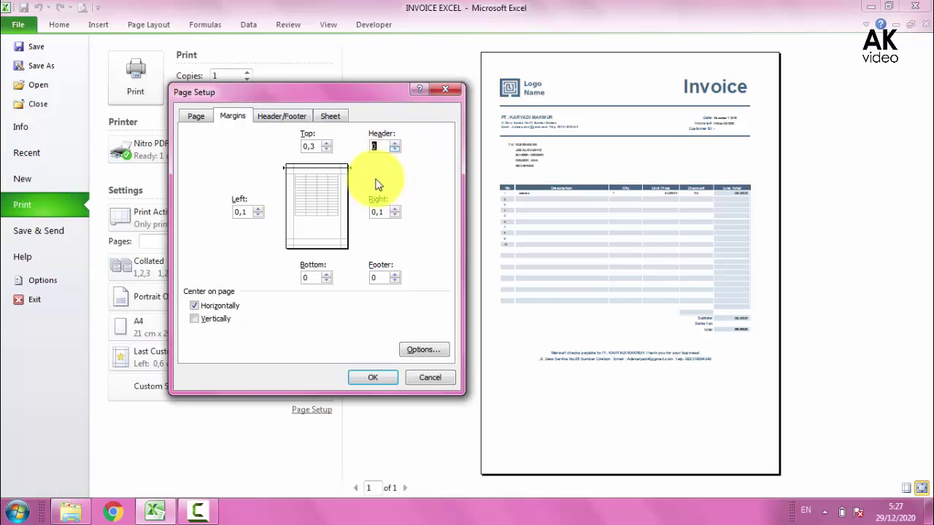
# Step: Centre the invoice horizontally and vertically on the page and apply the page setup
pyautogui.click(196, 318)
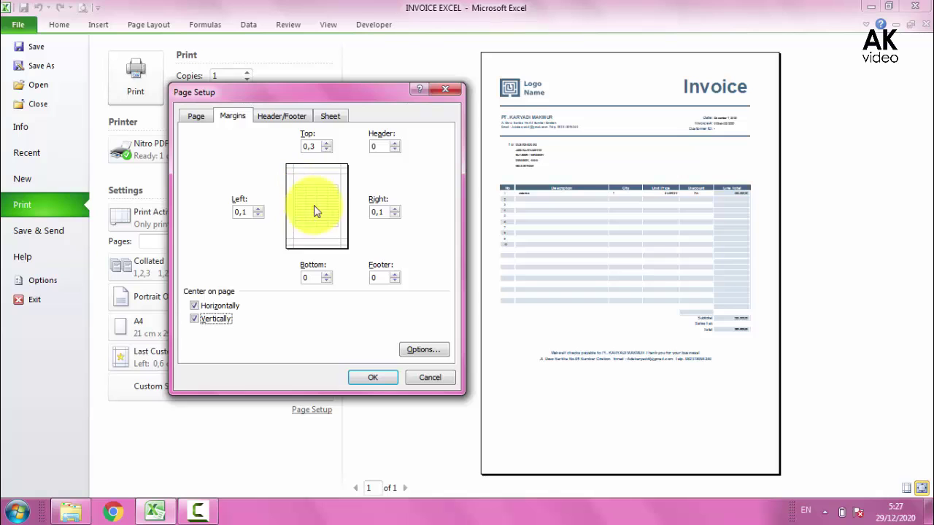
pyautogui.click(210, 321)
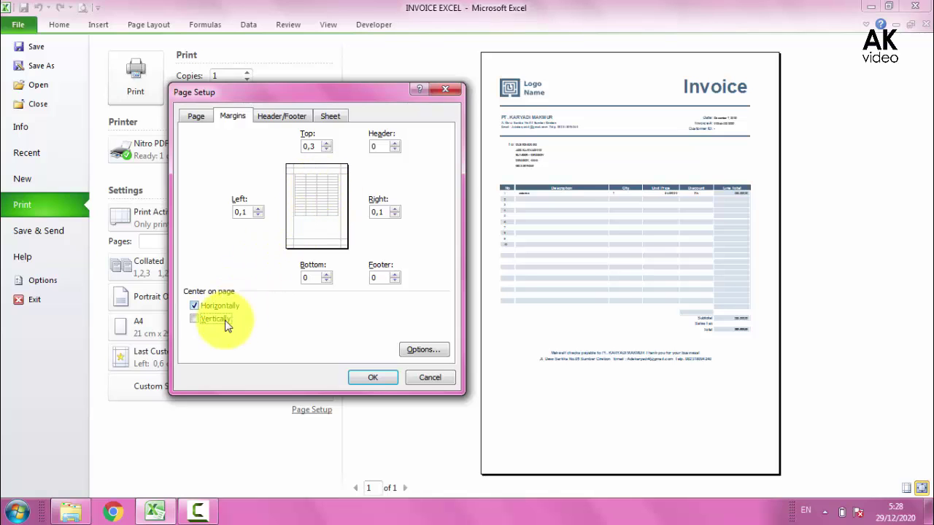
pyautogui.click(195, 318)
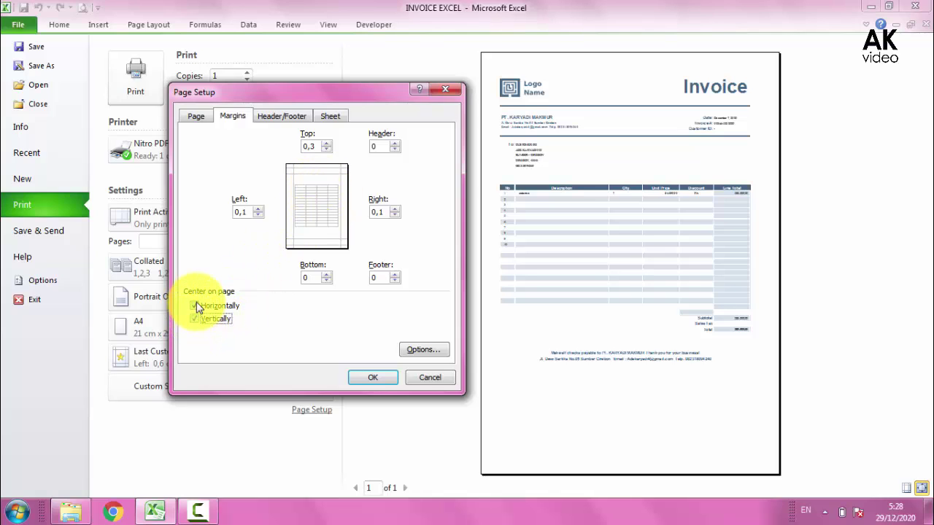
pyautogui.click(194, 306)
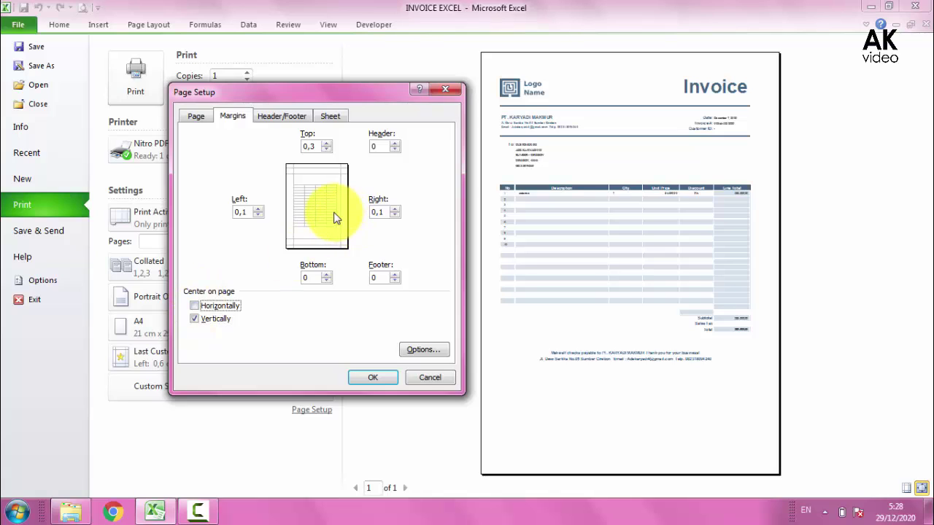
pyautogui.click(195, 307)
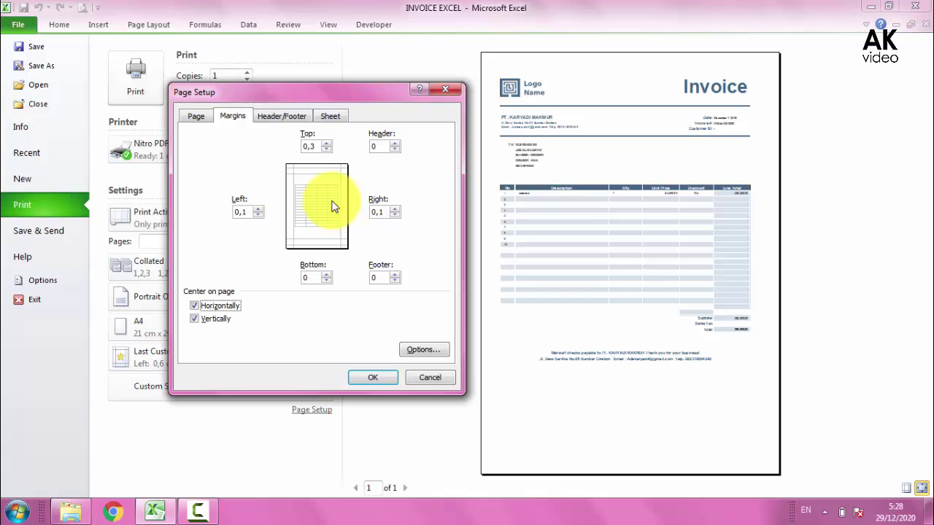
pyautogui.click(369, 377)
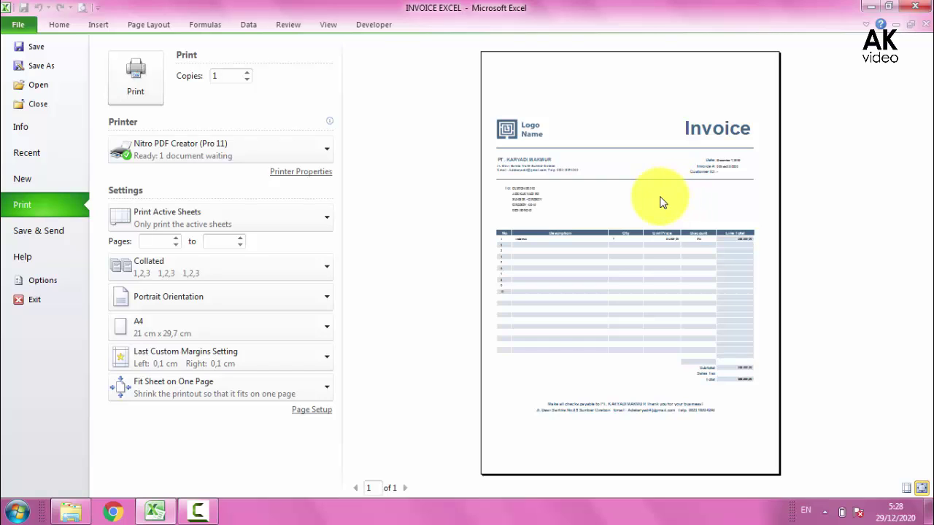
# Step: Back on the worksheet, clear the existing print area
pyautogui.click(22, 27)
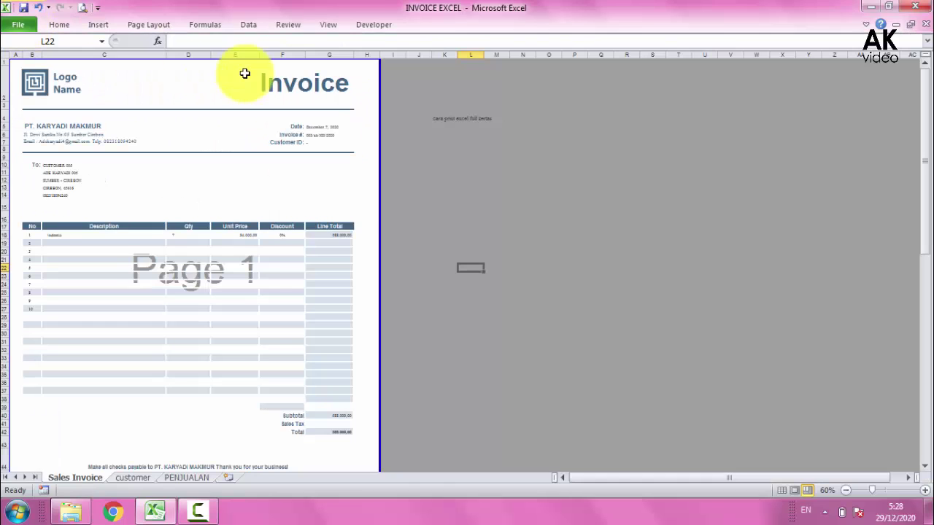
pyautogui.click(149, 26)
pyautogui.click(205, 73)
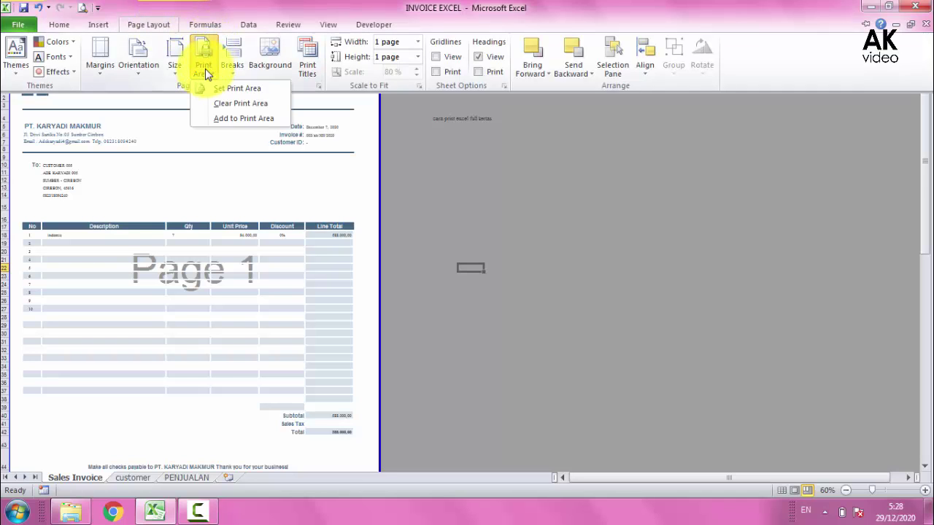
pyautogui.click(237, 106)
pyautogui.scroll(-4, 467, 312)
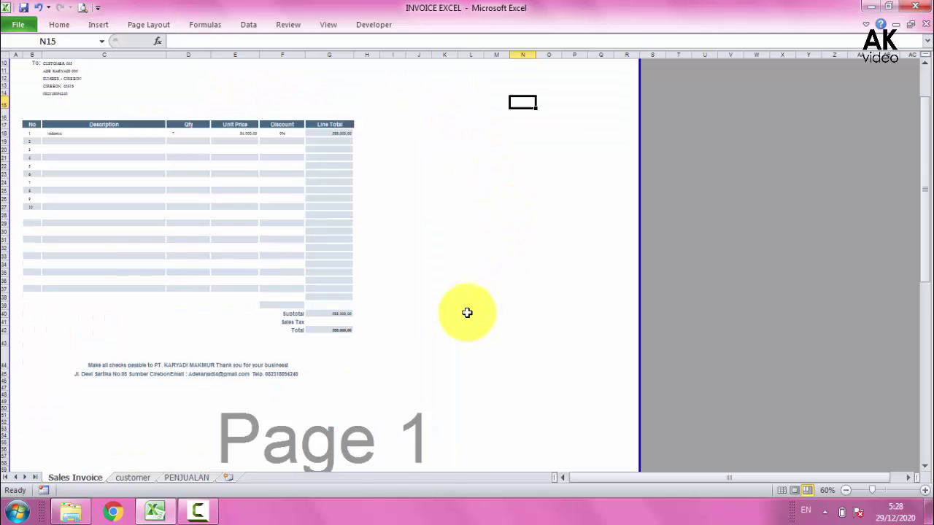
pyautogui.scroll(-1, 466, 312)
pyautogui.scroll(4, 460, 329)
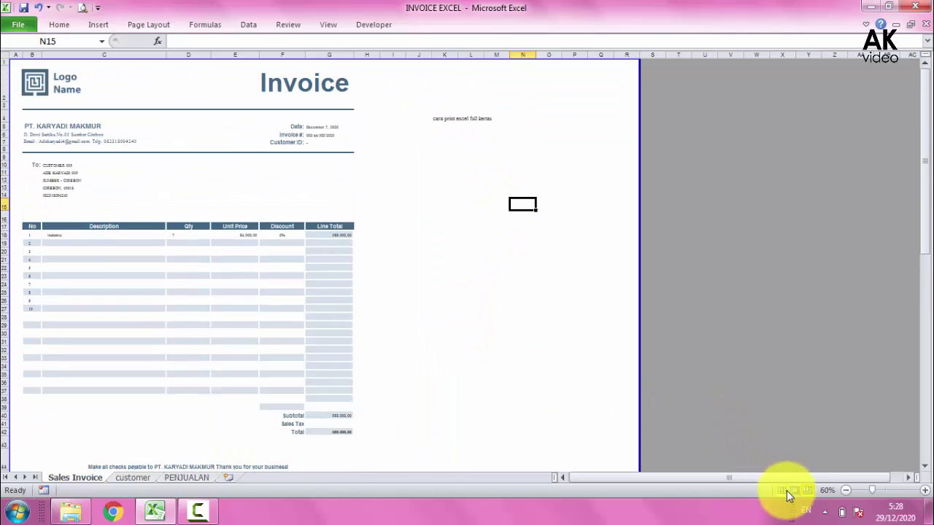
# Step: Switch to Normal view and select the invoice block A1:H46
pyautogui.click(786, 490)
pyautogui.click(589, 332)
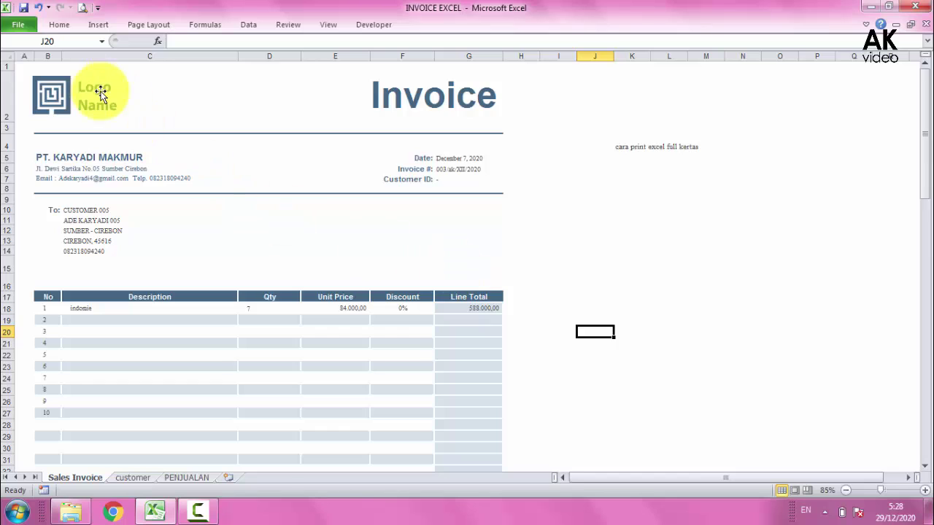
pyautogui.scroll(-6, 200, 200)
pyautogui.scroll(5, 51, 124)
pyautogui.scroll(1, 48, 77)
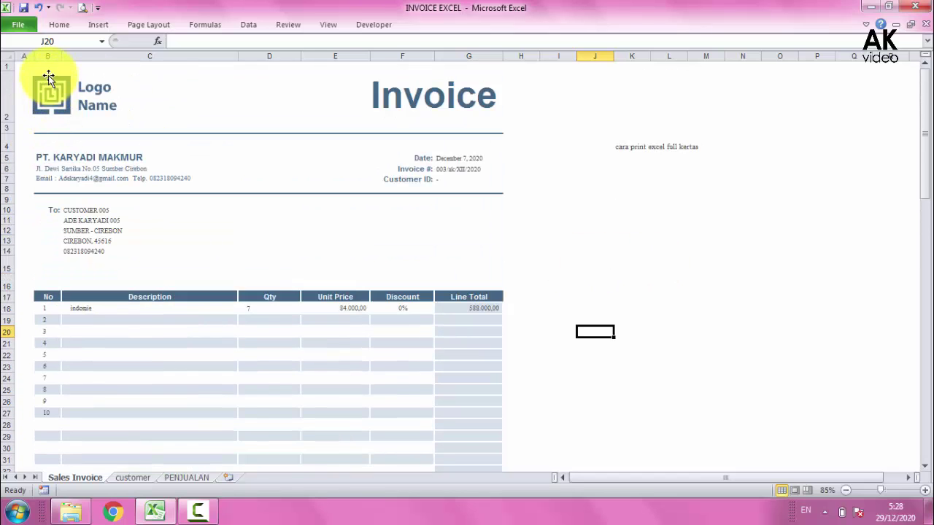
pyautogui.moveTo(26, 68)
pyautogui.mouseDown()
pyautogui.moveTo(515, 345)
pyautogui.moveTo(519, 329)
pyautogui.mouseUp()
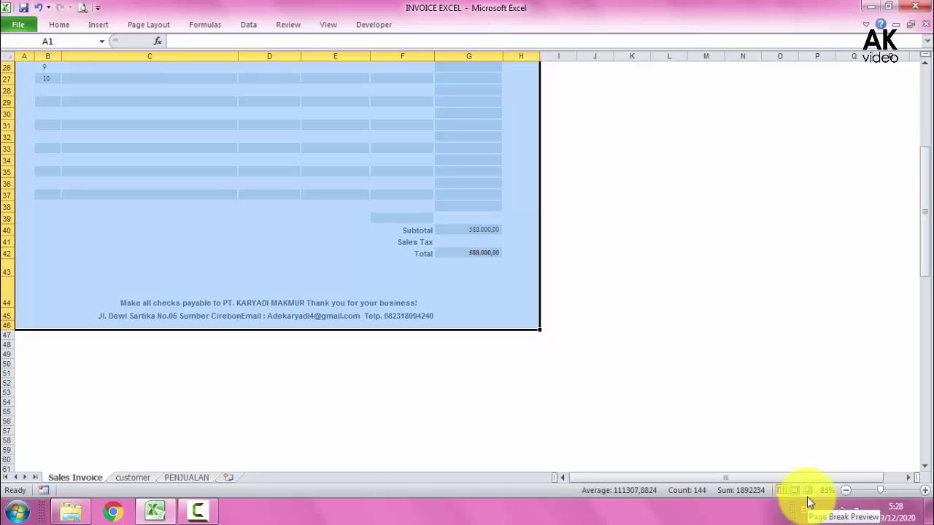
pyautogui.scroll(3, 163, 265)
pyautogui.scroll(1, 163, 265)
pyautogui.click(146, 26)
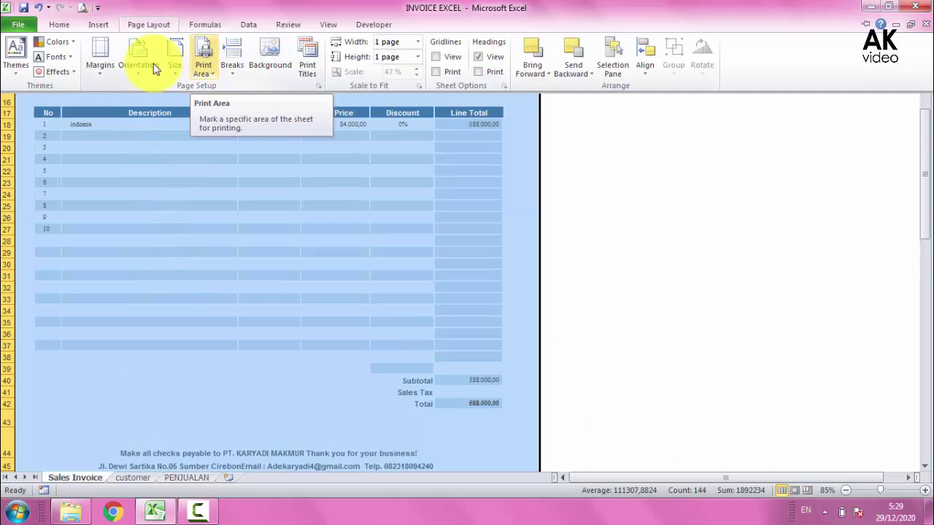
pyautogui.click(24, 26)
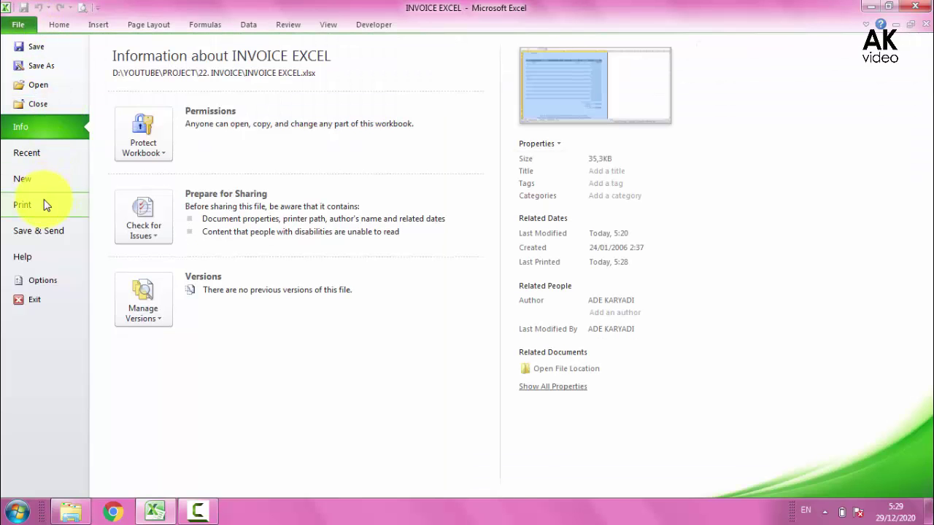
# Step: Change the print setting to Print Selection so the invoice fills the A4 page
pyautogui.click(43, 199)
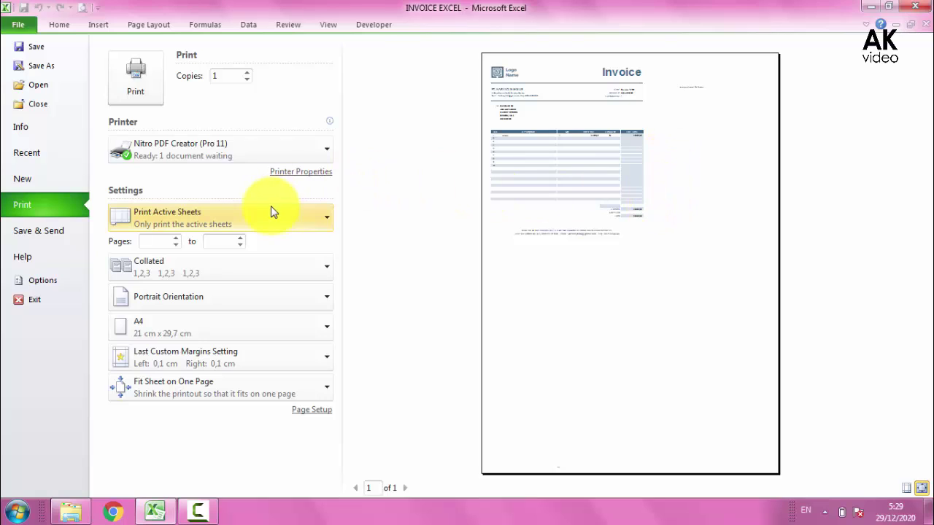
pyautogui.click(321, 221)
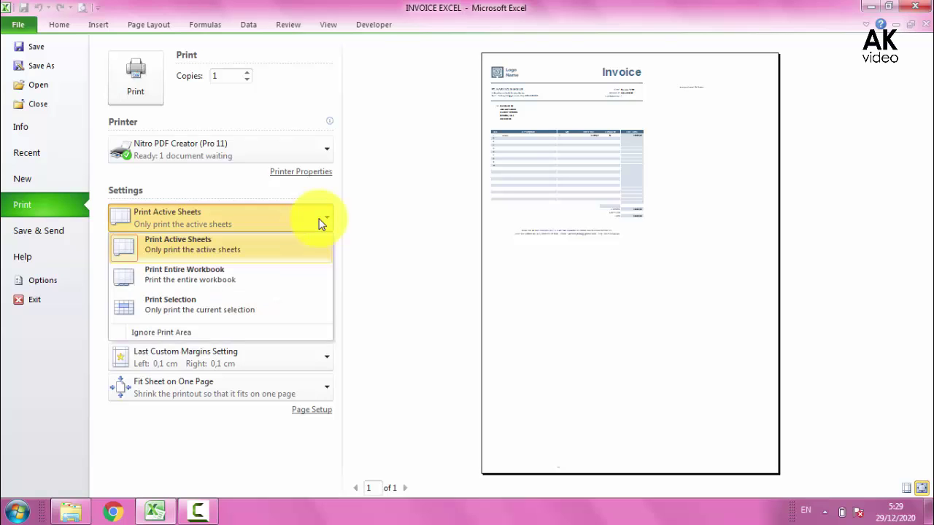
pyautogui.click(173, 307)
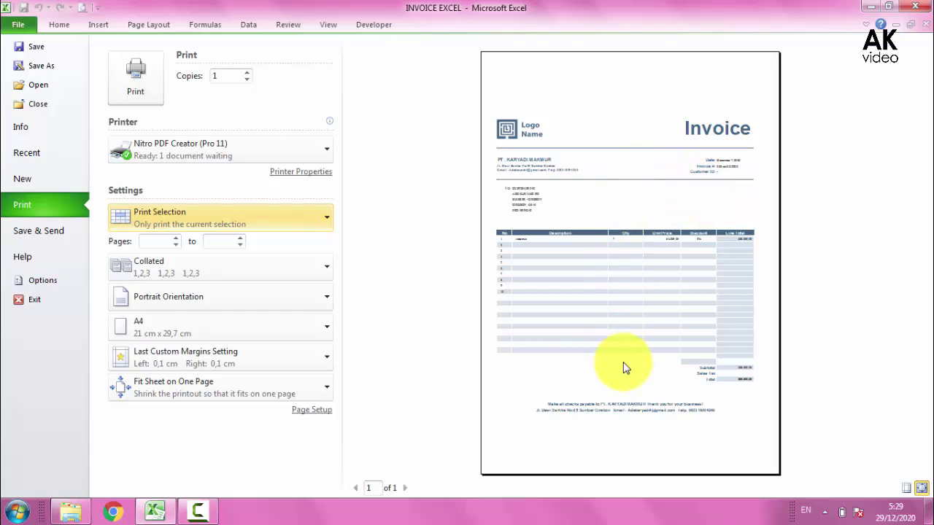
pyautogui.click(312, 327)
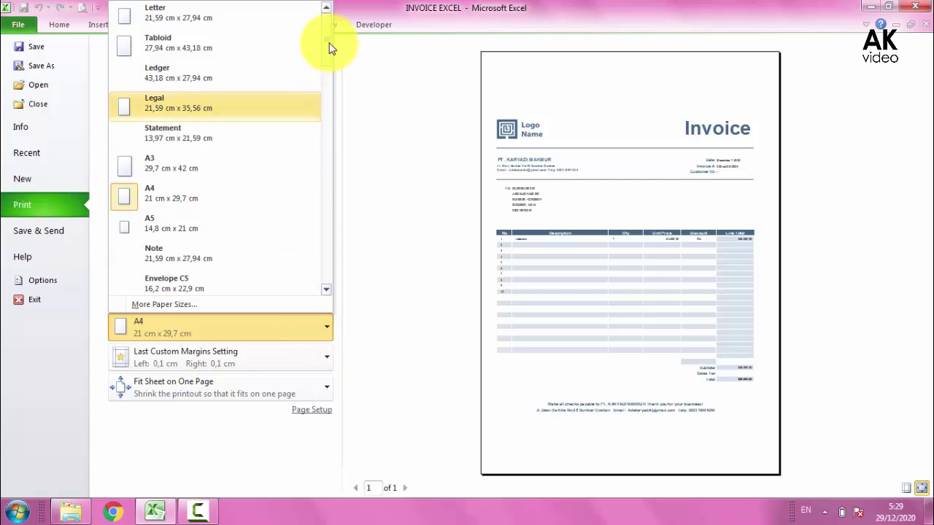
# Step: Keep A4 paper and portrait orientation after briefly trying landscape
pyautogui.moveTo(329, 46)
pyautogui.mouseDown()
pyautogui.moveTo(329, 90)
pyautogui.moveTo(329, 25)
pyautogui.mouseUp()
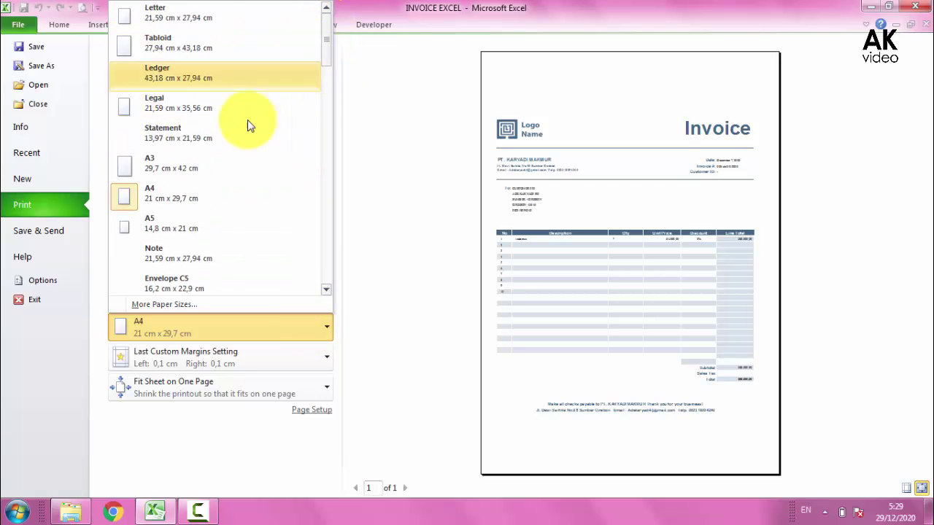
pyautogui.click(194, 197)
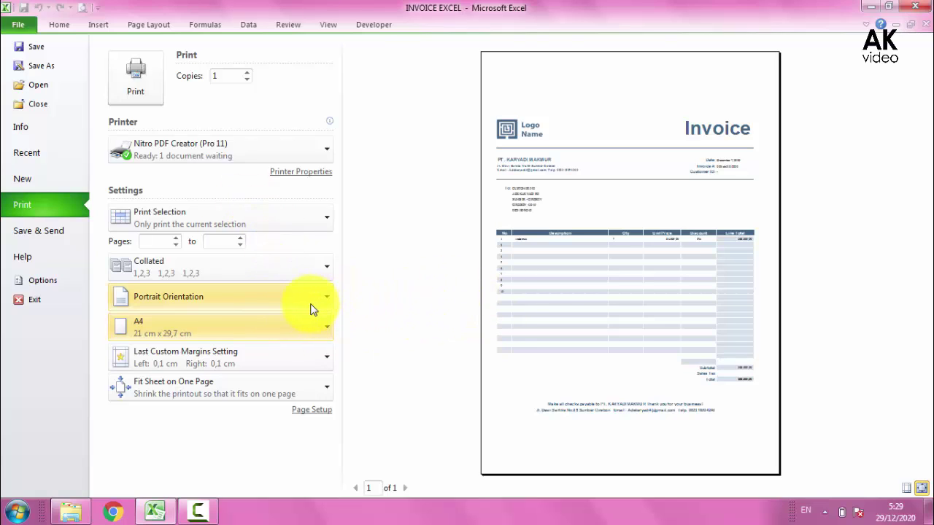
pyautogui.click(311, 309)
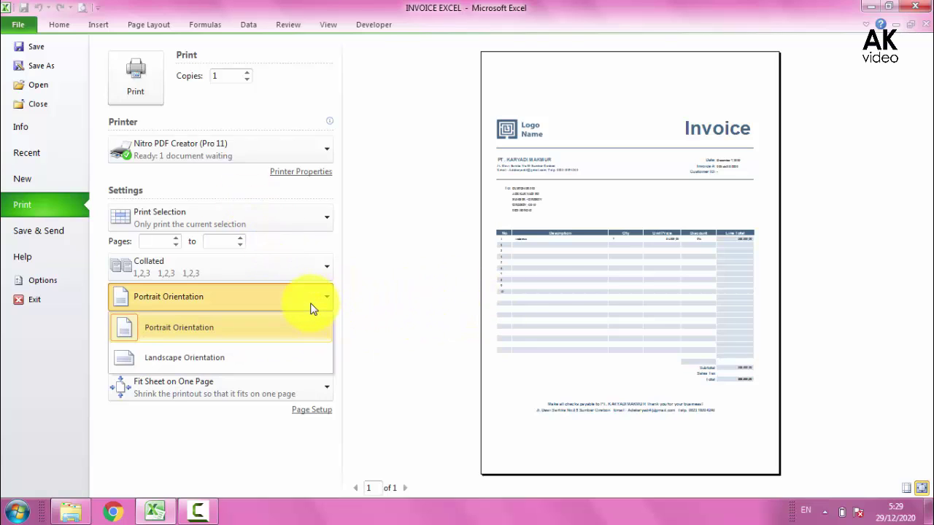
pyautogui.click(284, 365)
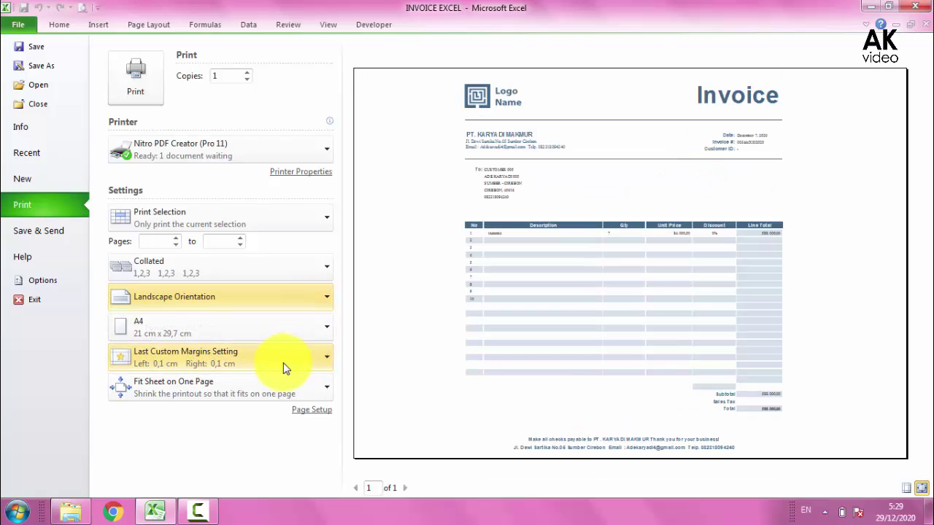
pyautogui.click(316, 297)
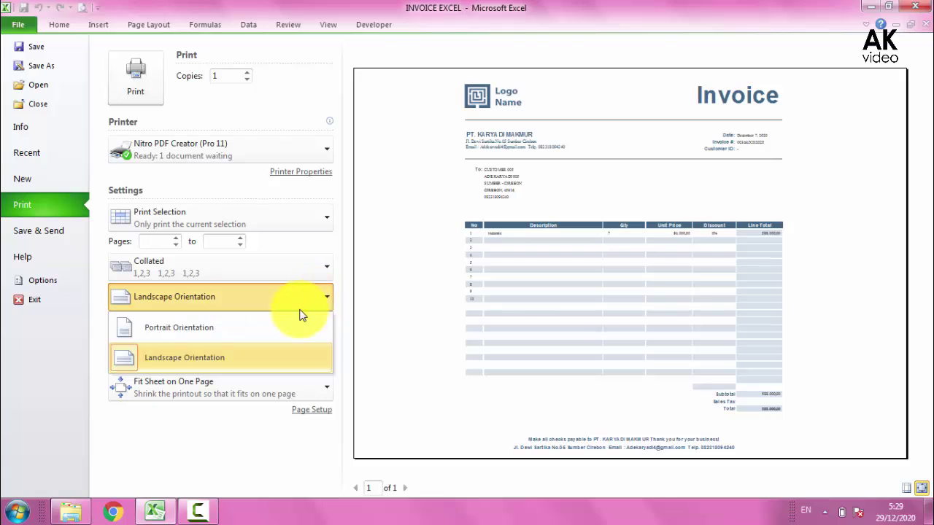
pyautogui.click(287, 322)
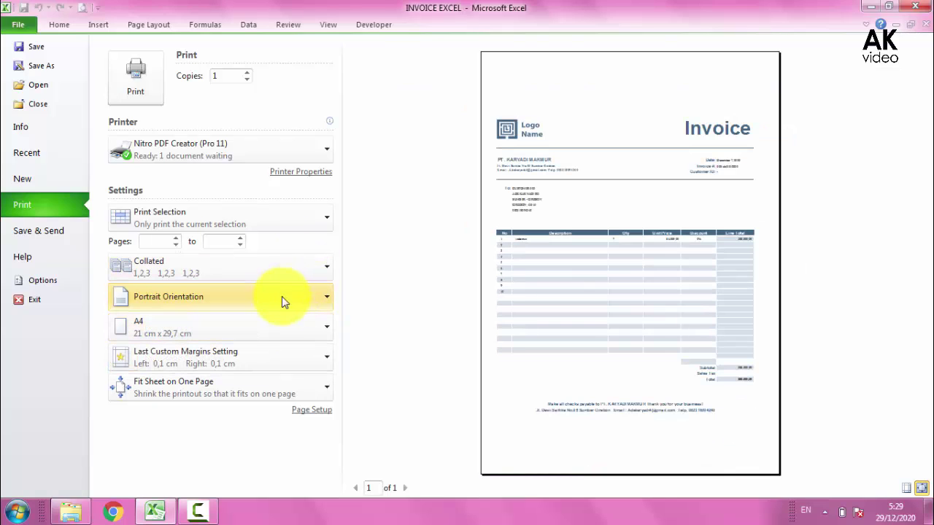
pyautogui.click(324, 392)
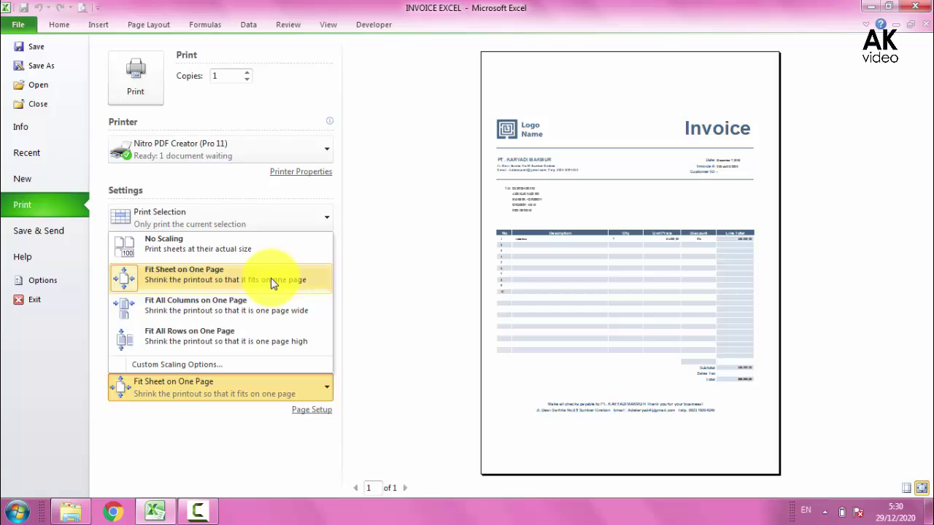
# Step: Print Active Sheets with Fit Sheet on One Page kept, confirming Page Setup unchanged
pyautogui.click(272, 283)
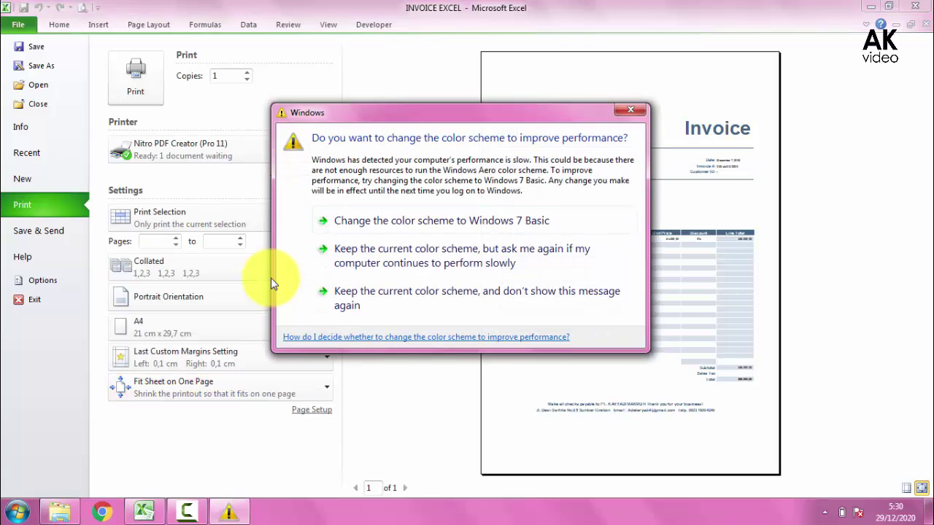
pyautogui.click(635, 114)
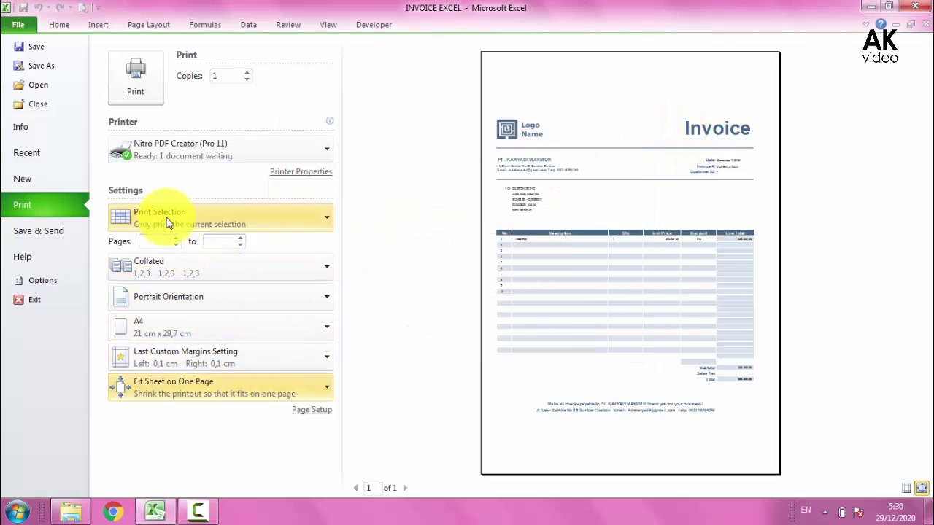
pyautogui.click(318, 220)
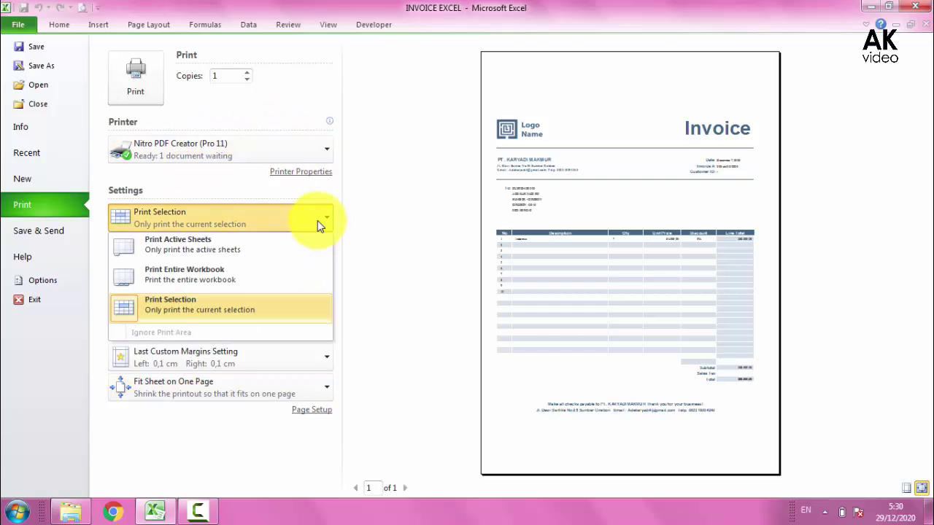
pyautogui.click(237, 251)
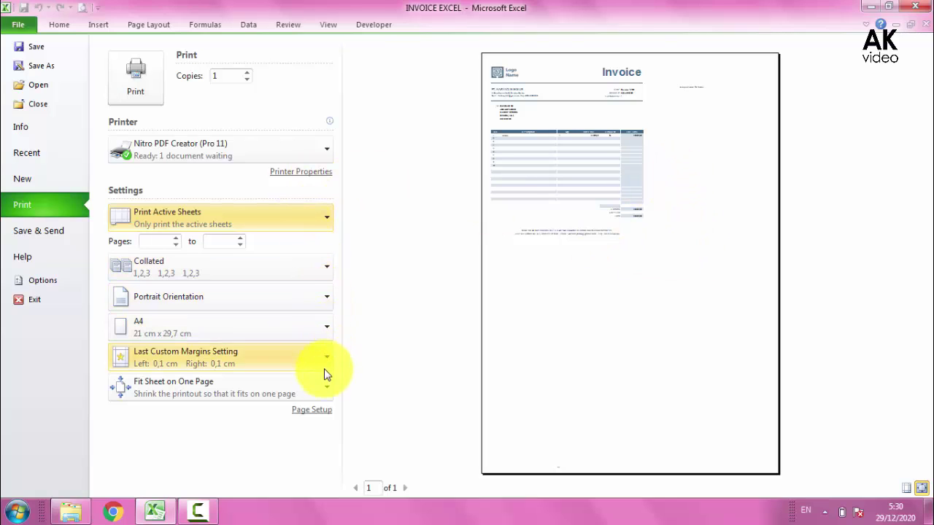
pyautogui.click(324, 413)
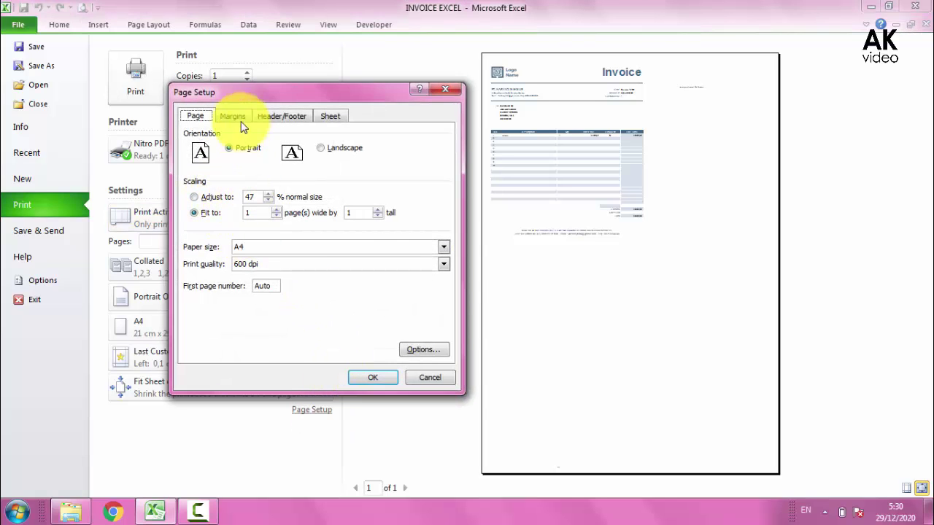
pyautogui.click(368, 377)
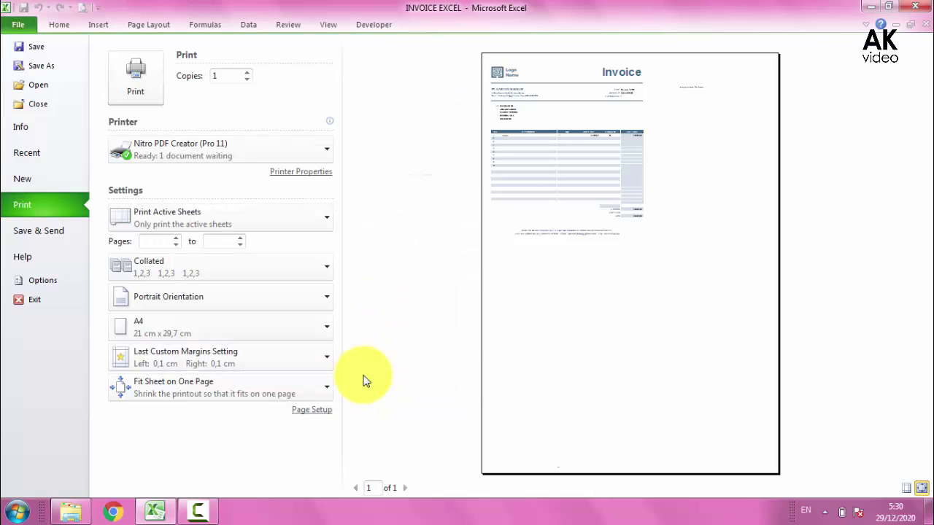
# Step: Return to the worksheet and switch it to Page Break Preview
pyautogui.click(29, 21)
pyautogui.scroll(-3, 384, 182)
pyautogui.scroll(-4, 394, 264)
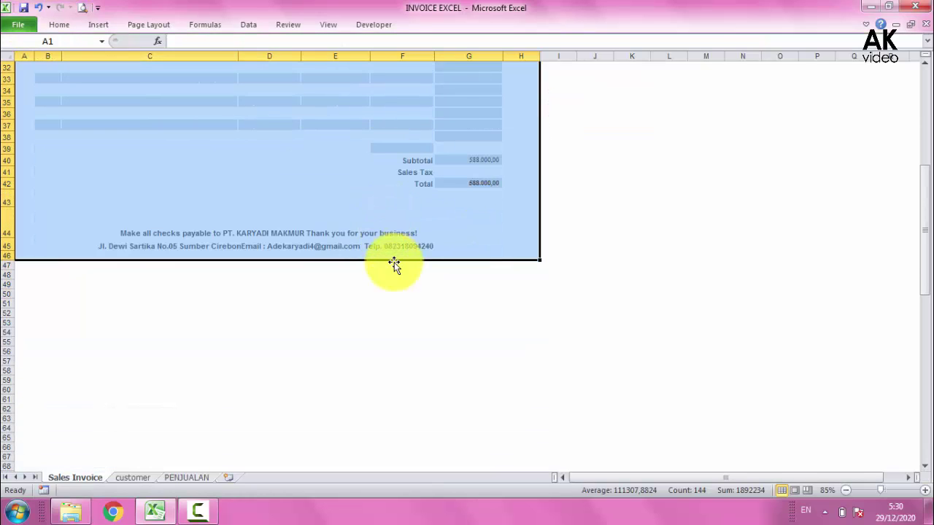
pyautogui.scroll(4, 825, 380)
pyautogui.scroll(6, 825, 386)
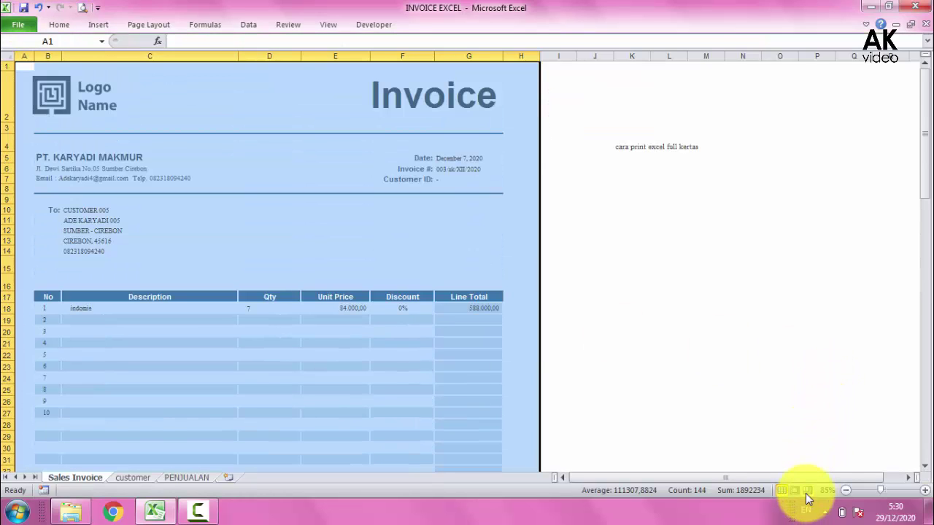
pyautogui.click(806, 490)
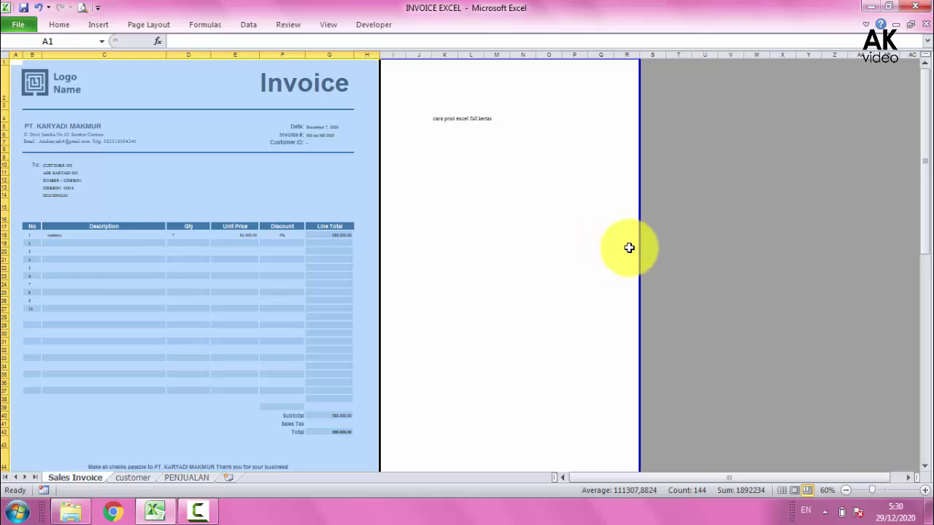
# Step: Drag the blue page borders in to column H and row 46, excluding the side note
pyautogui.moveTo(639, 248); pyautogui.dragTo(384, 248)
pyautogui.scroll(-7, 383, 262)
pyautogui.scroll(-3, 256, 377)
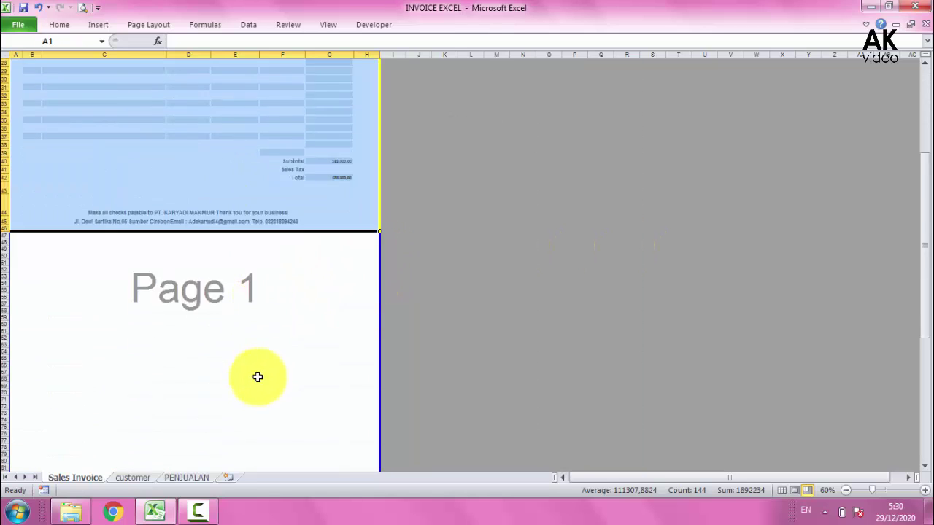
pyautogui.scroll(-4, 223, 419)
pyautogui.scroll(-7, 223, 418)
pyautogui.scroll(-3, 219, 423)
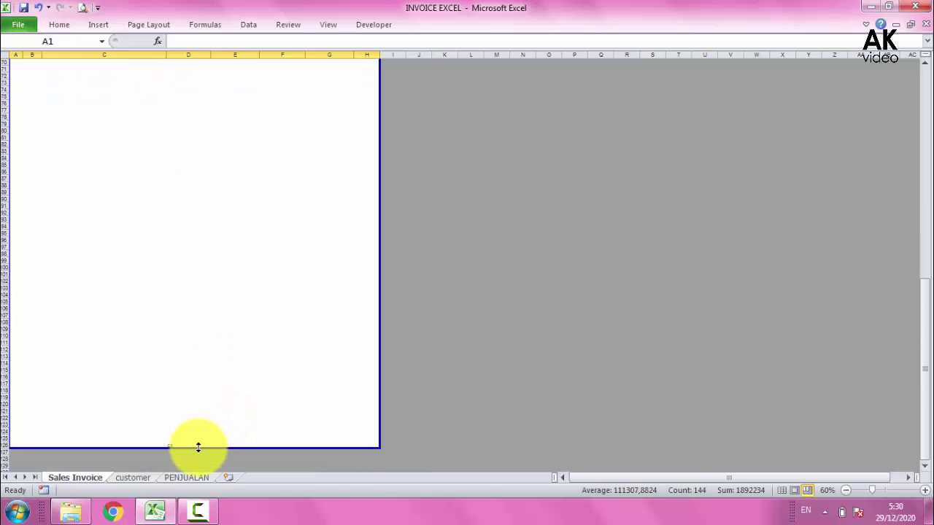
pyautogui.moveTo(198, 447)
pyautogui.mouseDown()
pyautogui.moveTo(203, 3)
pyautogui.moveTo(232, 137)
pyautogui.mouseUp()
pyautogui.scroll(10, 462, 200)
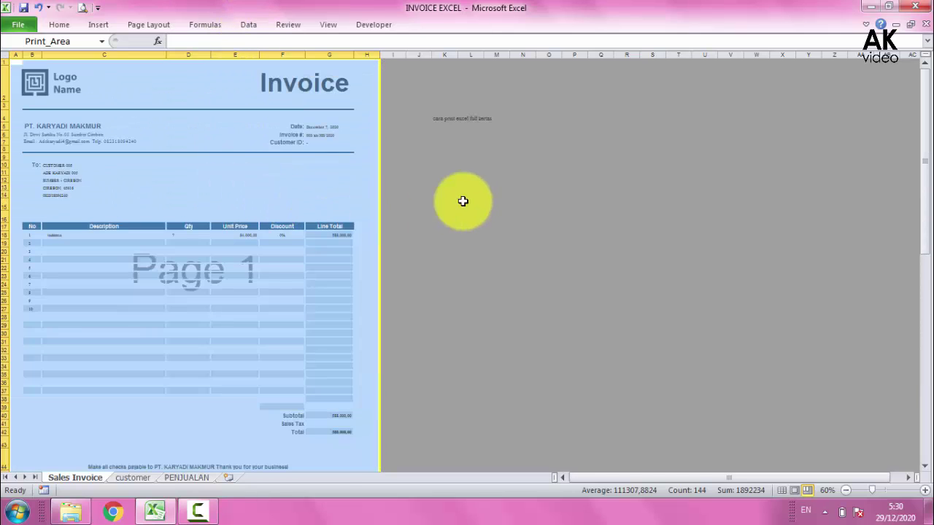
pyautogui.click(470, 194)
pyautogui.scroll(-7, 374, 197)
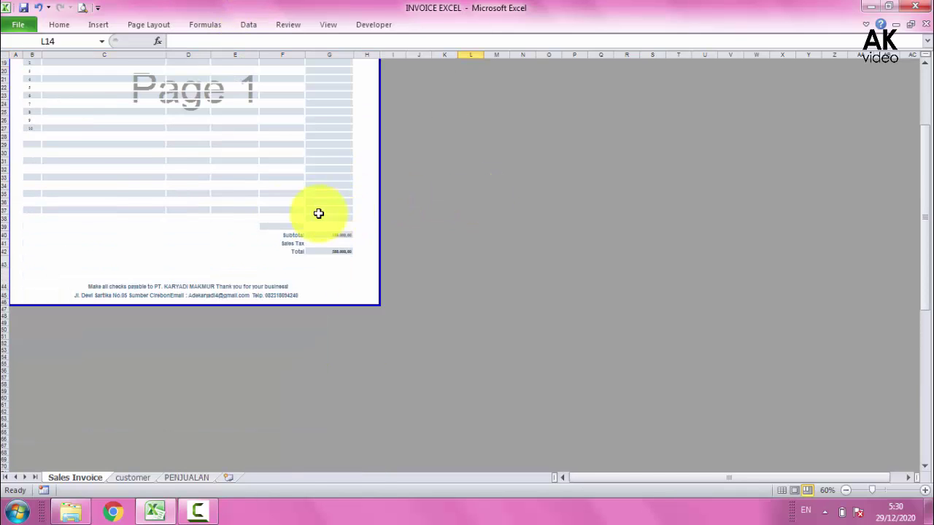
# Step: Open File > Print to preview the invoice as page 1 of 1 on A4 portrait
pyautogui.click(20, 26)
pyautogui.click(49, 203)
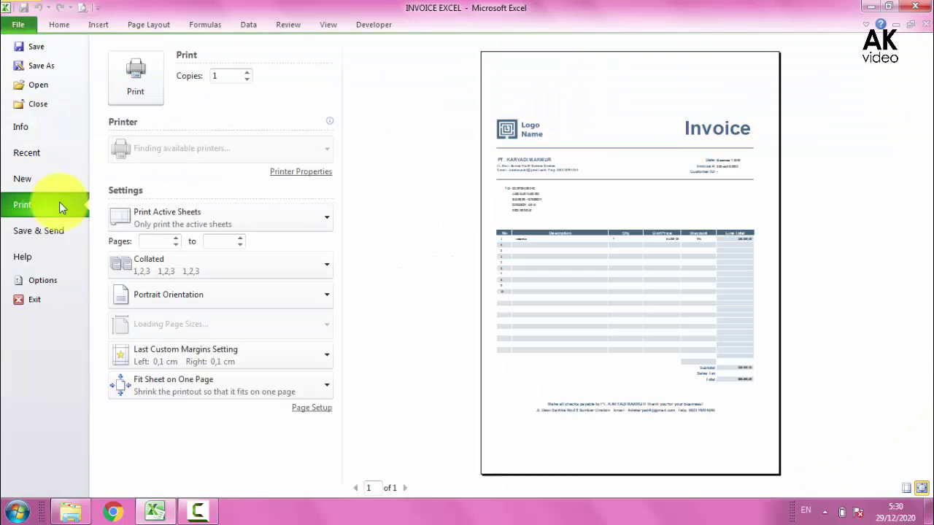